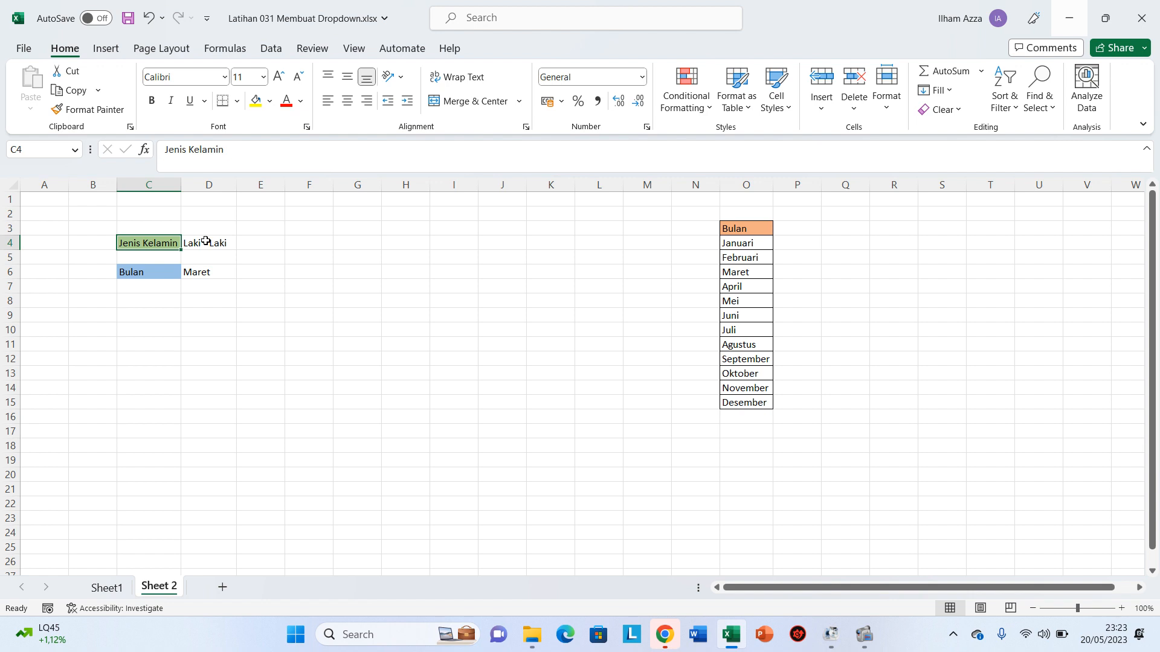
Choose Perempuan from the dropdown beside Jenis Kelamin in cell D4 of Sheet 2.
{"action": "left_click", "coordinate": [228, 240]}
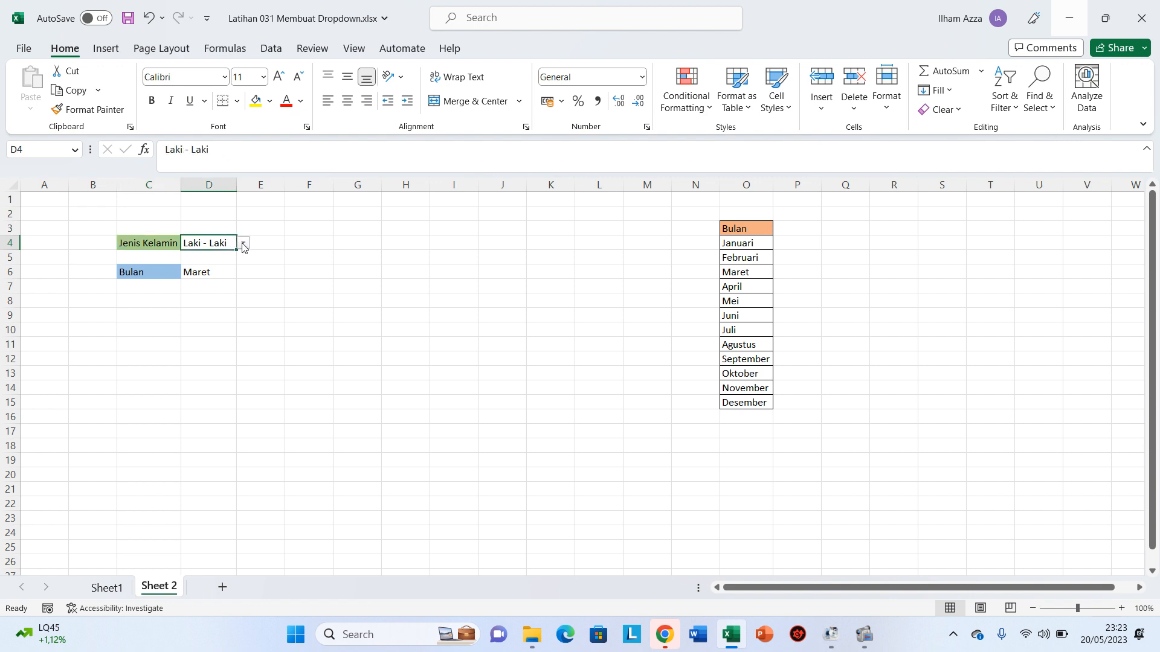
{"action": "left_click", "coordinate": [244, 243]}
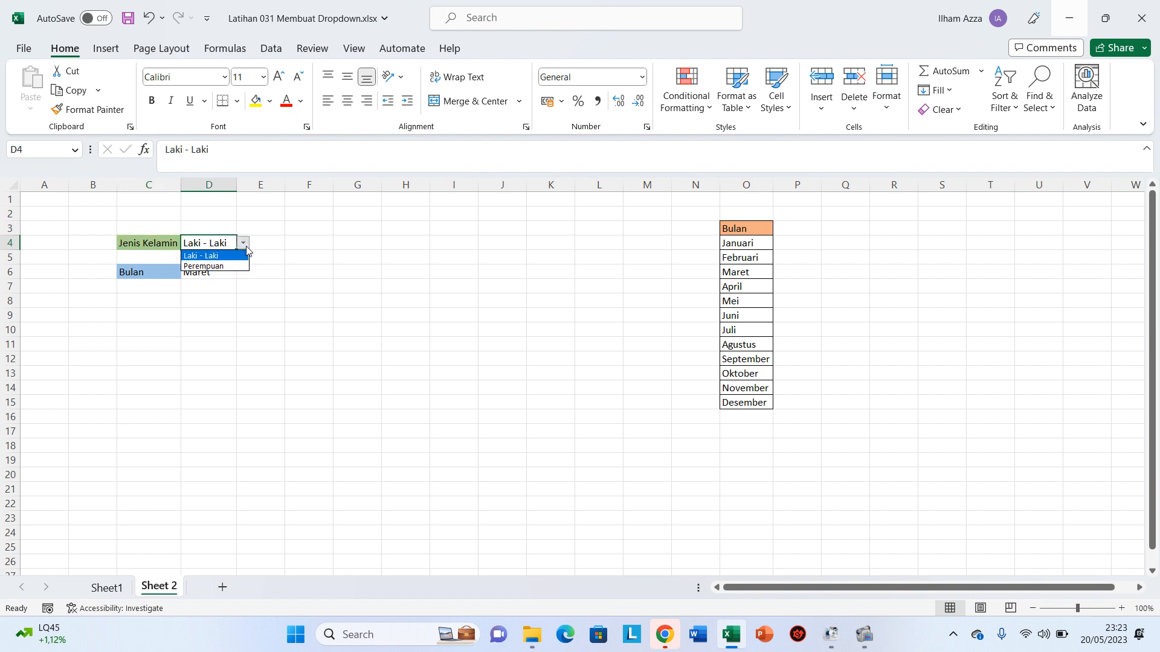
{"action": "left_click", "coordinate": [205, 266]}
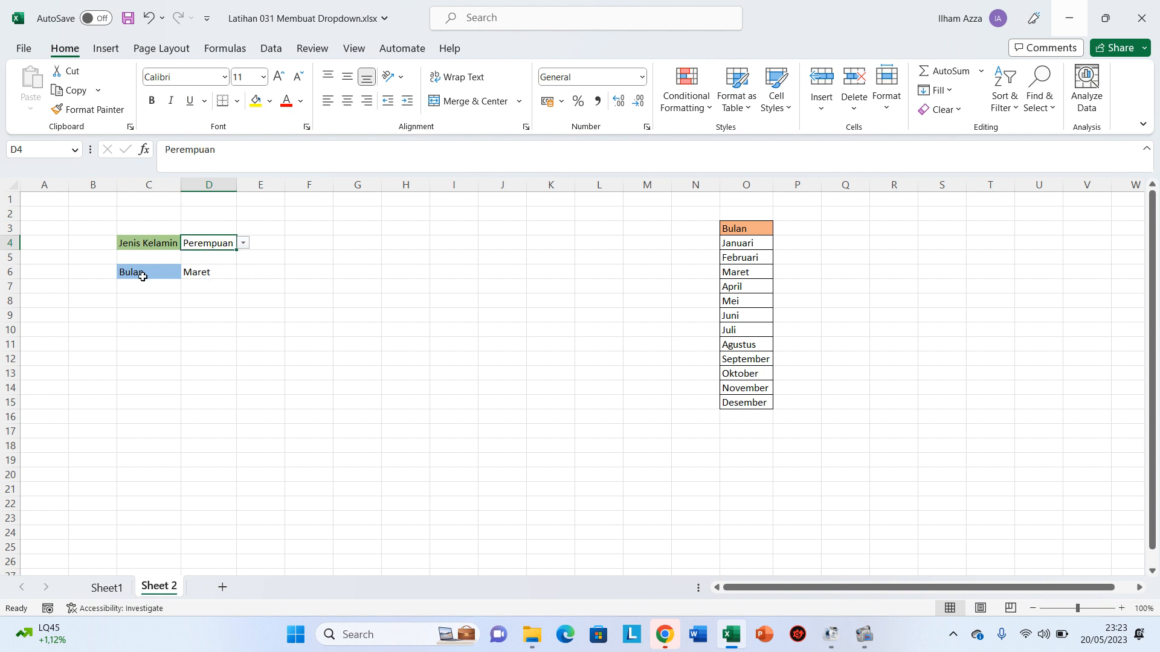
Choose November from the month dropdown beside Bulan in cell D6.
{"action": "left_click", "coordinate": [227, 270]}
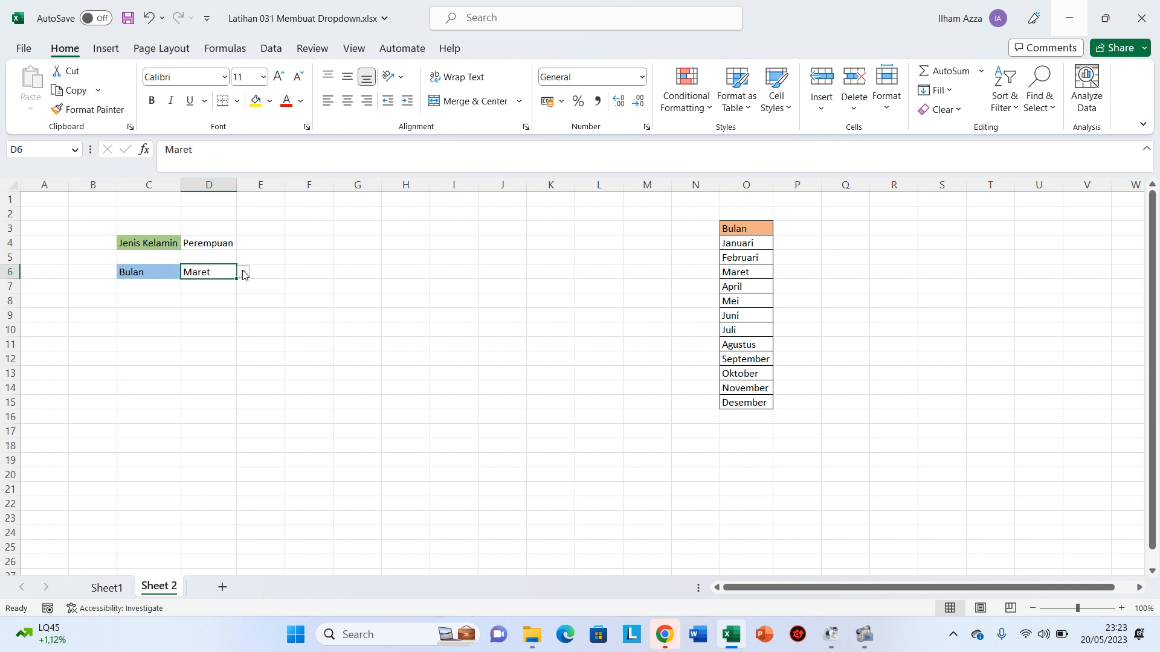
{"action": "left_click", "coordinate": [244, 273]}
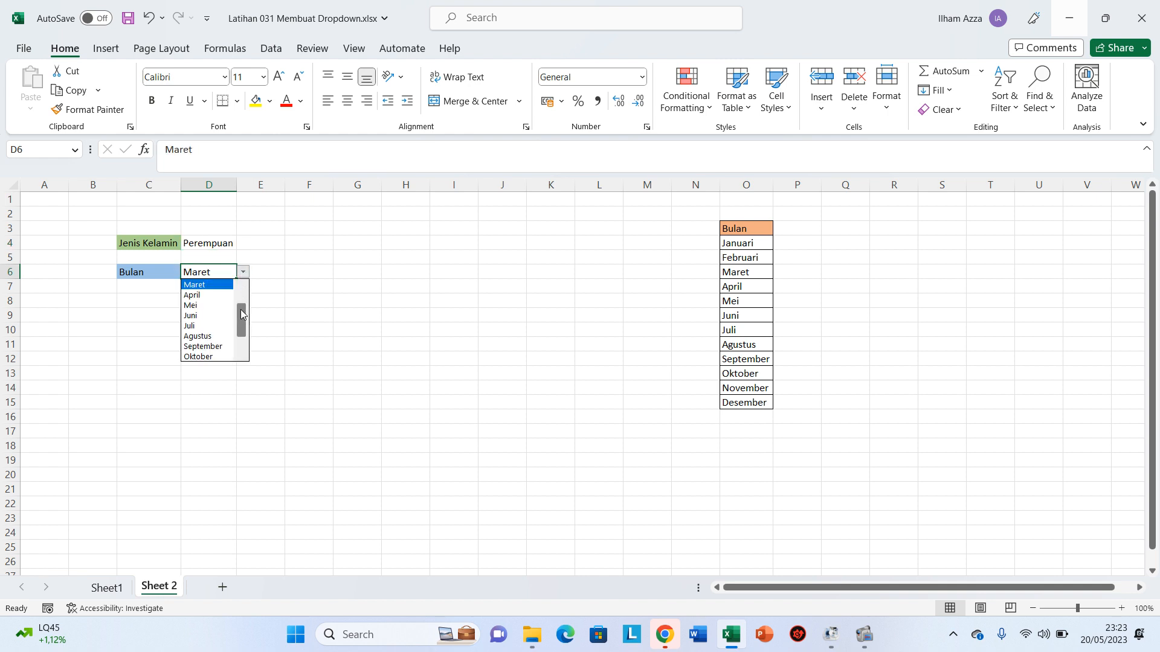
{"action": "left_click_drag", "start_coordinate": [241, 313], "coordinate": [242, 286]}
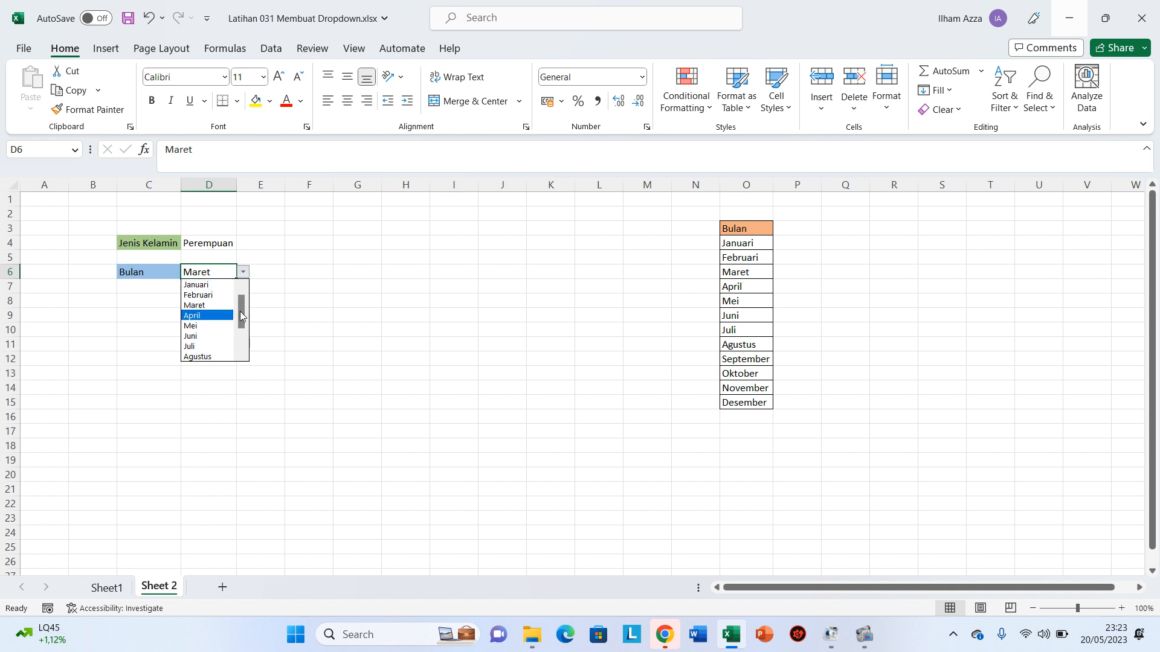
{"action": "left_click_drag", "start_coordinate": [241, 328], "coordinate": [241, 344]}
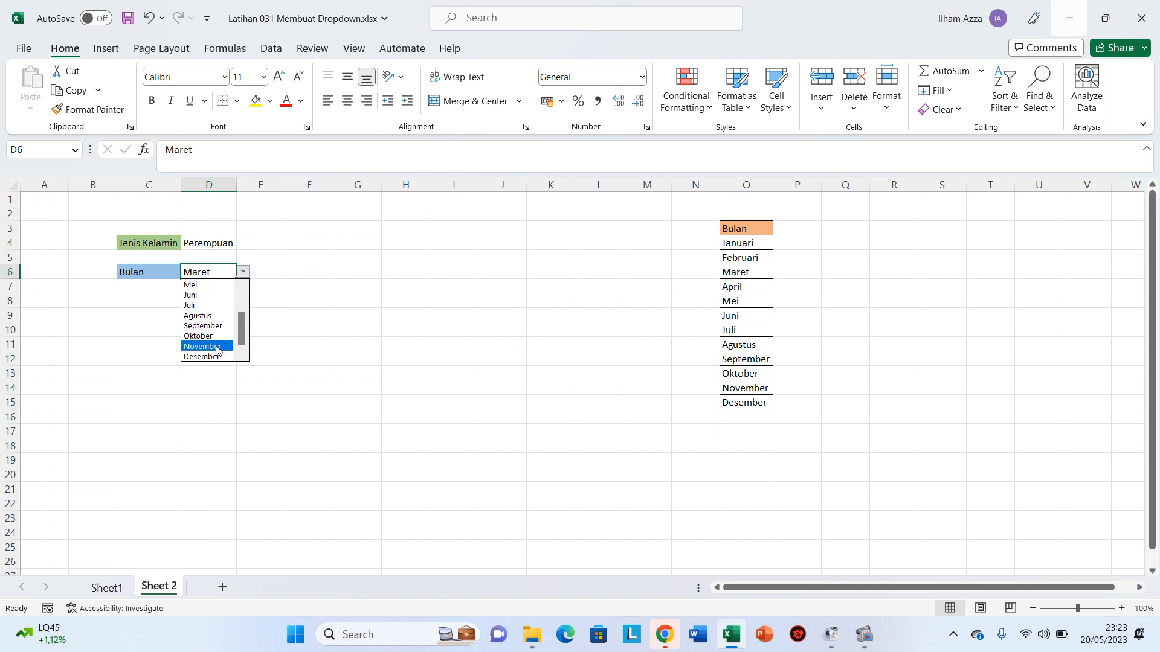
{"action": "left_click", "coordinate": [217, 347]}
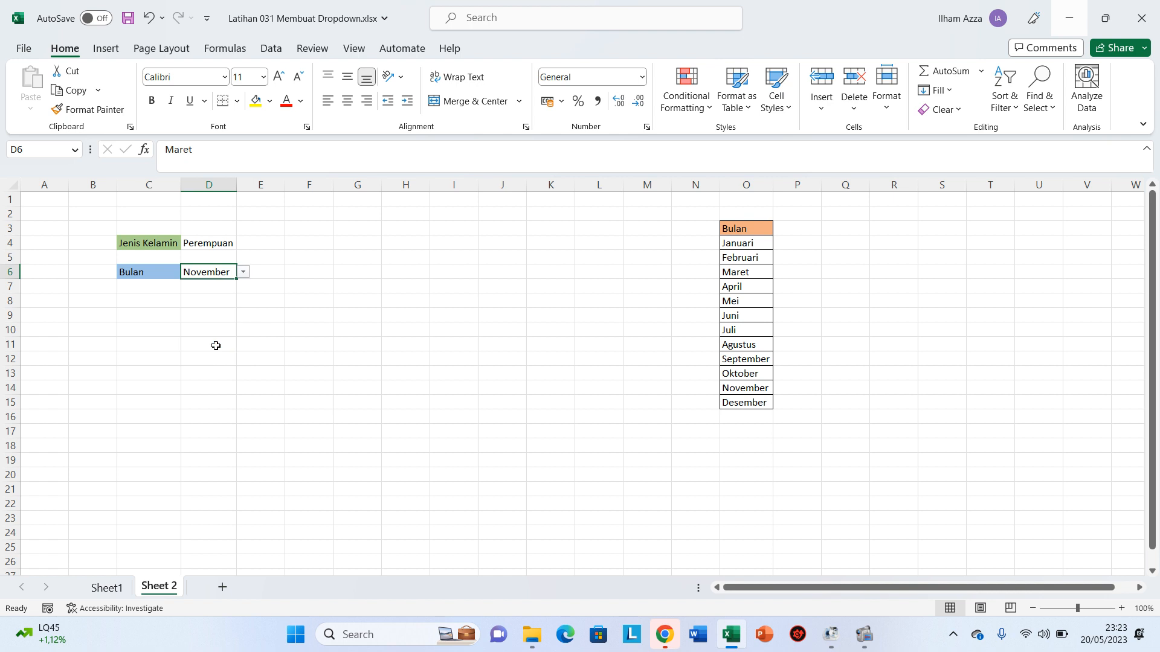
{"action": "left_click", "coordinate": [212, 285]}
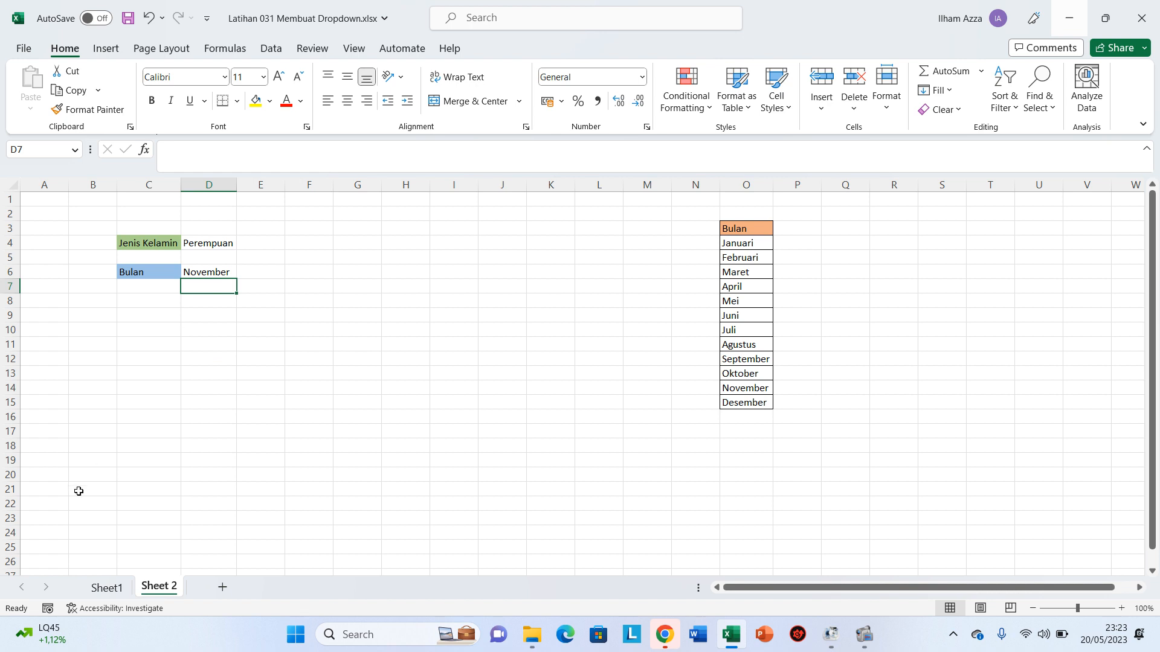
On Sheet1, add a list data validation to cell D4 with the source "Laki - laki; Perempuan".
{"action": "left_click", "coordinate": [108, 588]}
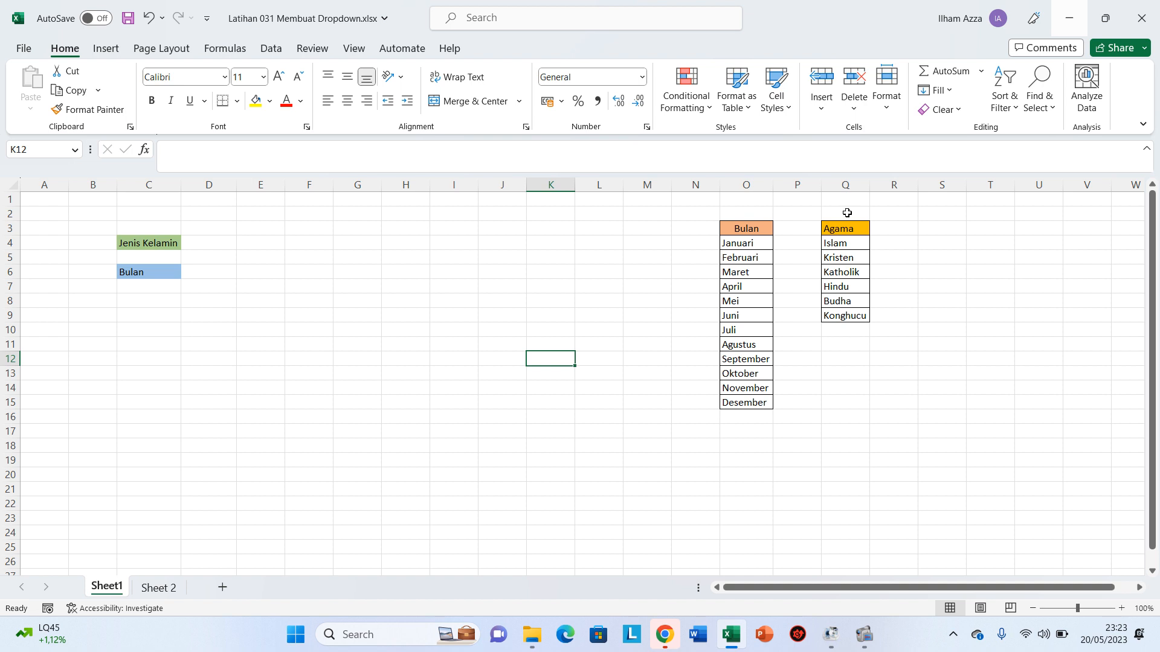
{"action": "left_click", "coordinate": [203, 245]}
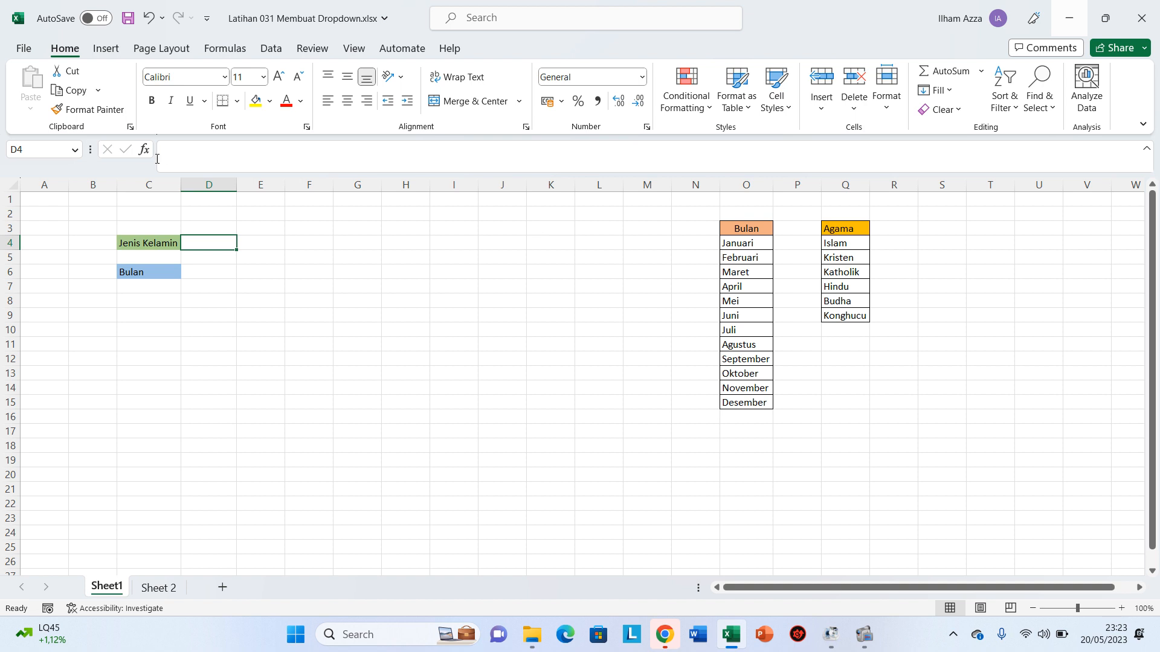
{"action": "left_click", "coordinate": [270, 48]}
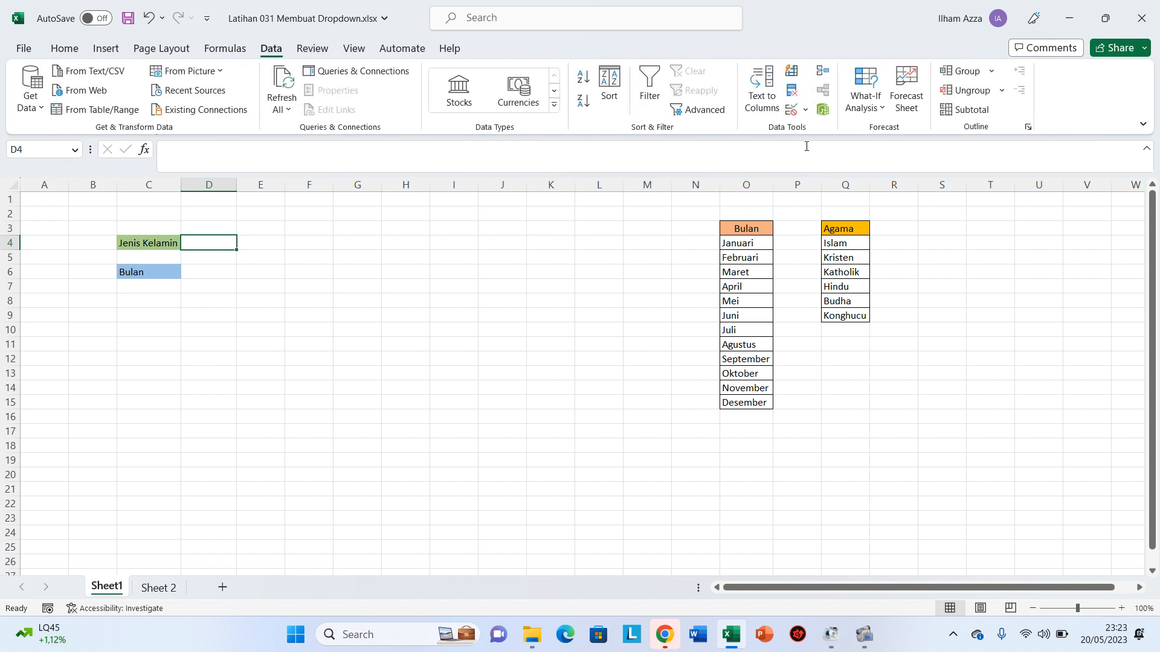
{"action": "left_click", "coordinate": [806, 111]}
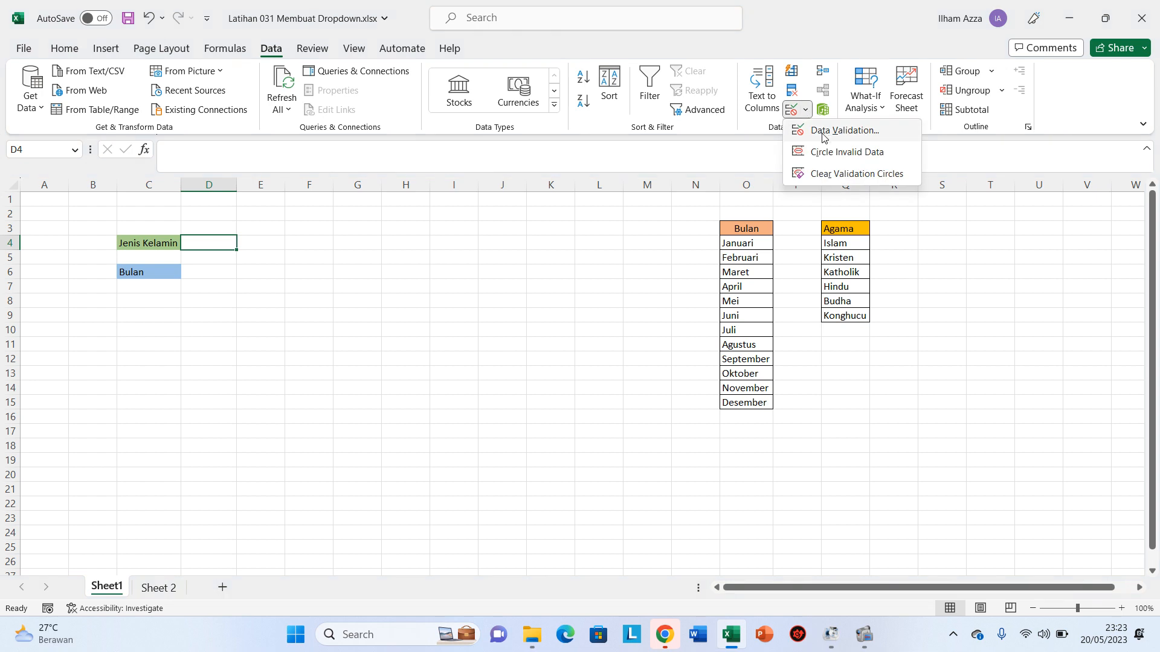
{"action": "left_click", "coordinate": [823, 131]}
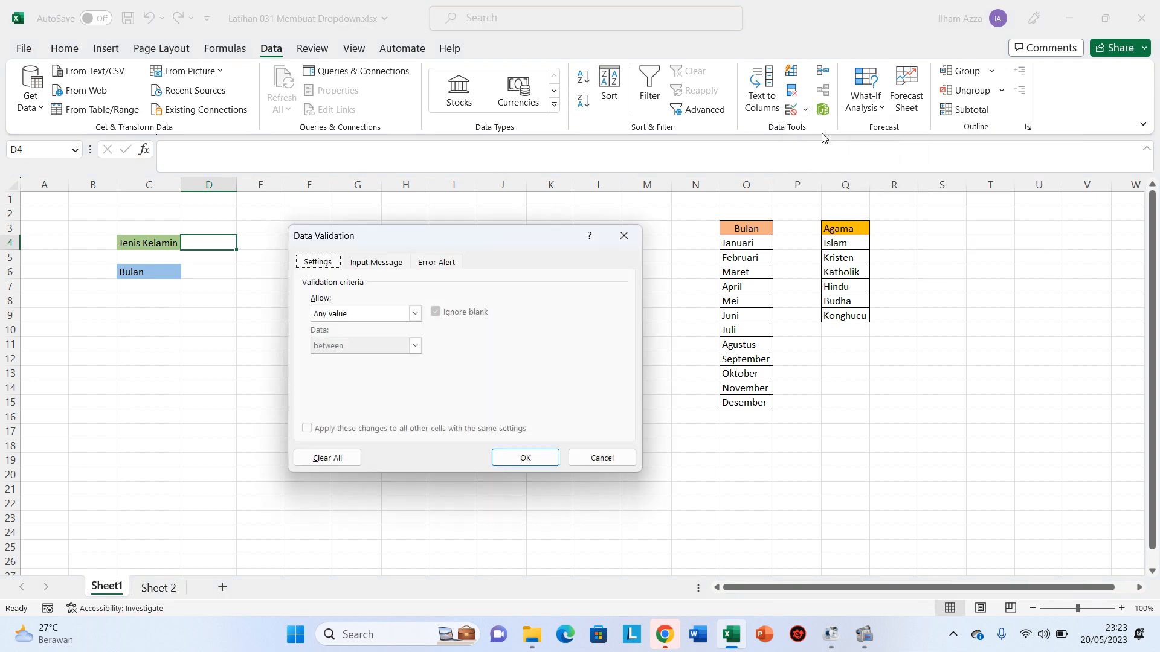
{"action": "left_click", "coordinate": [415, 314]}
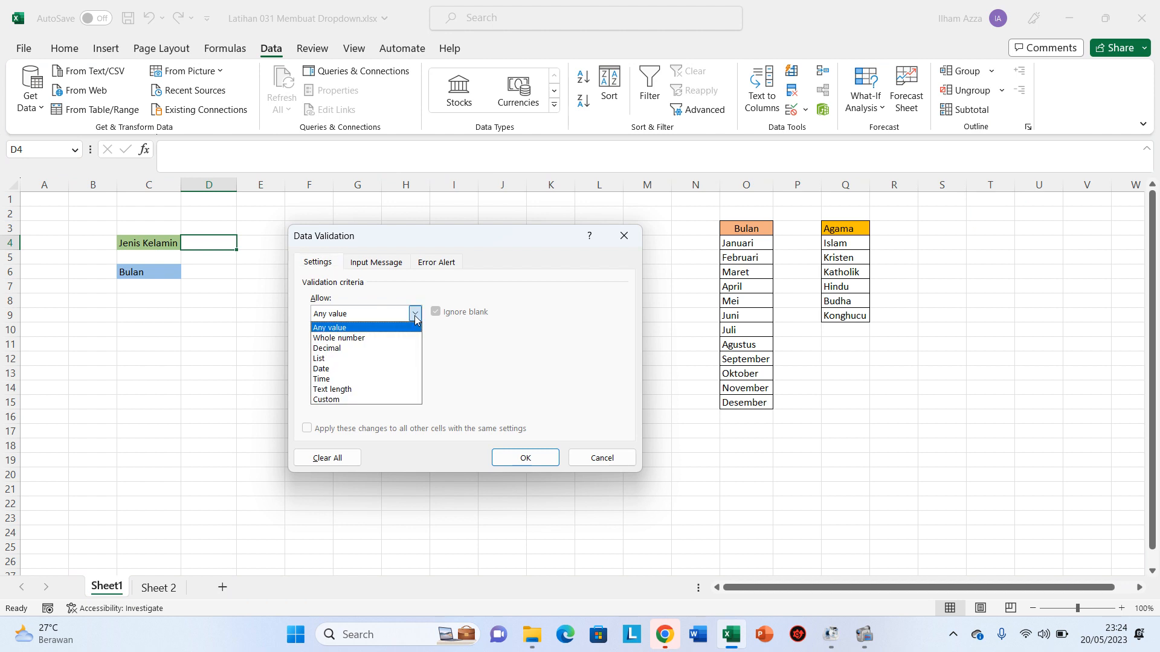
{"action": "left_click", "coordinate": [403, 361]}
{"action": "left_click", "coordinate": [394, 376]}
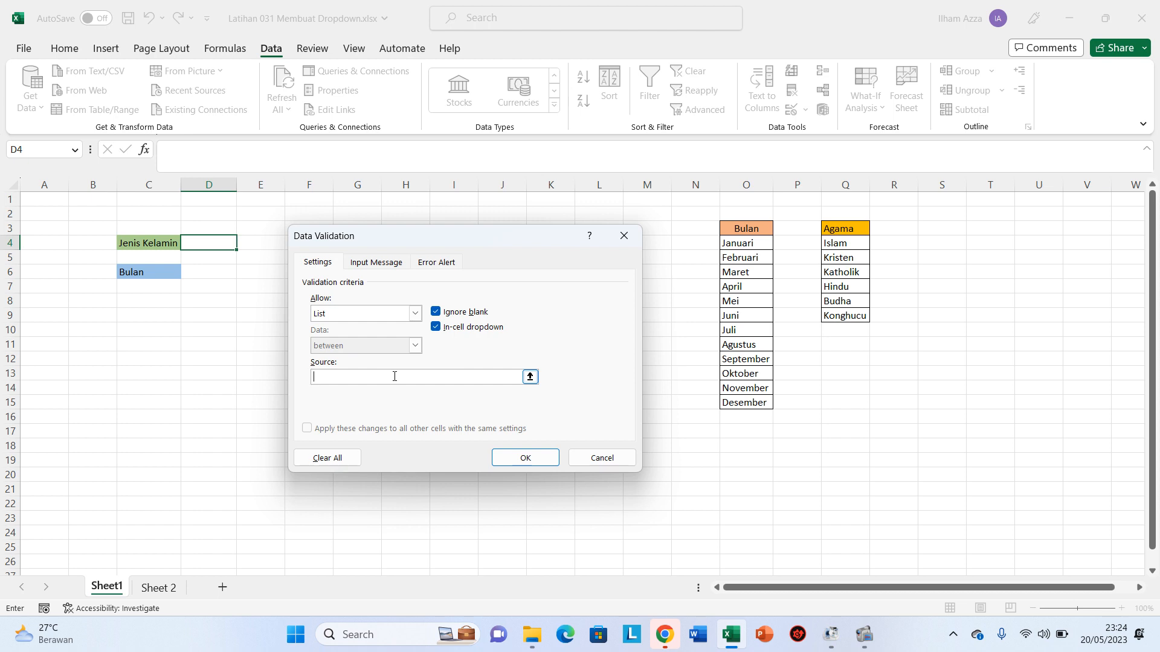
{"action": "type", "text": "Laki - laki"}
{"action": "type", "text": "; Perempuan"}
{"action": "left_click", "coordinate": [512, 460]}
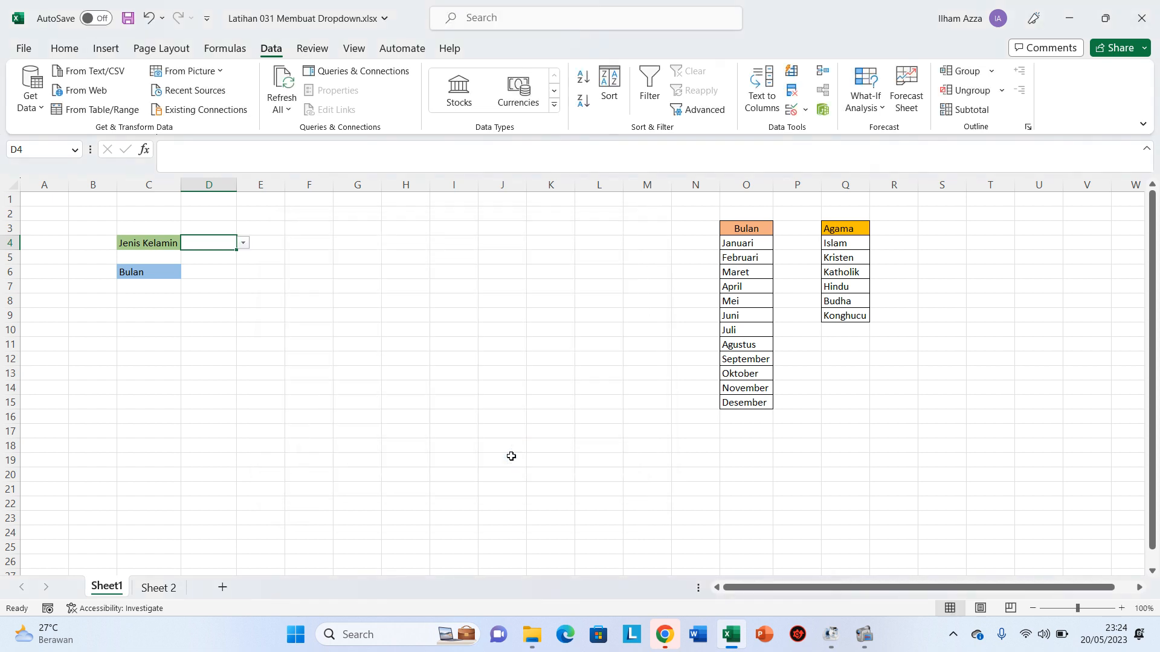
Test the new Jenis Kelamin dropdown in D4 by choosing Laki - laki.
{"action": "left_click", "coordinate": [244, 243]}
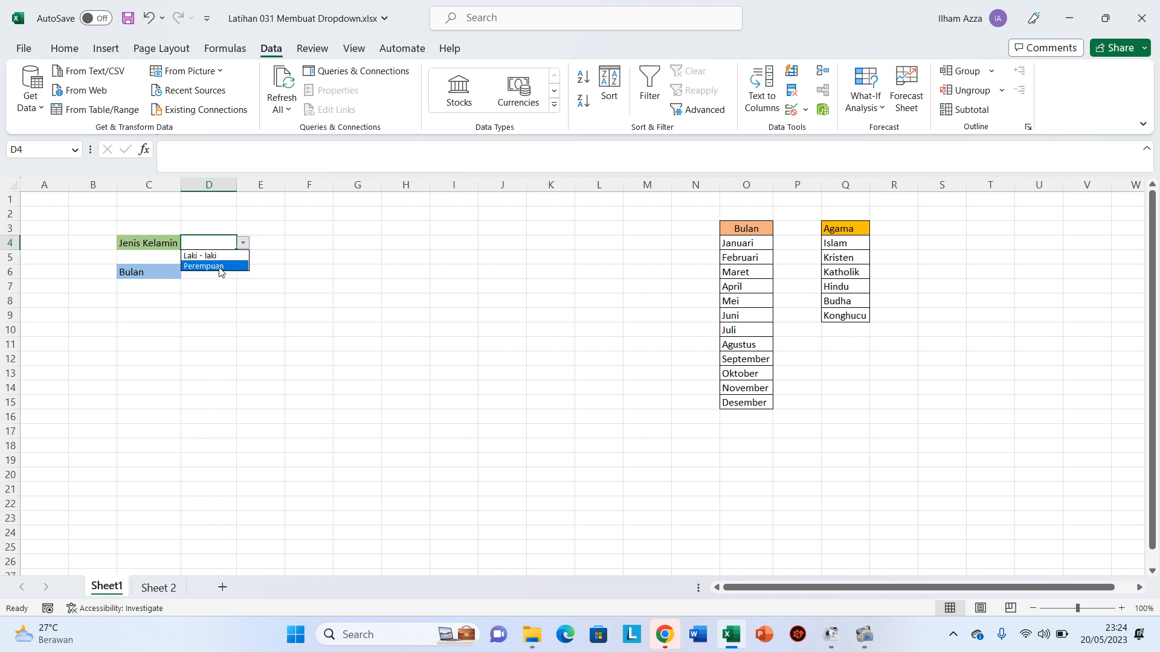
{"action": "left_click", "coordinate": [244, 242]}
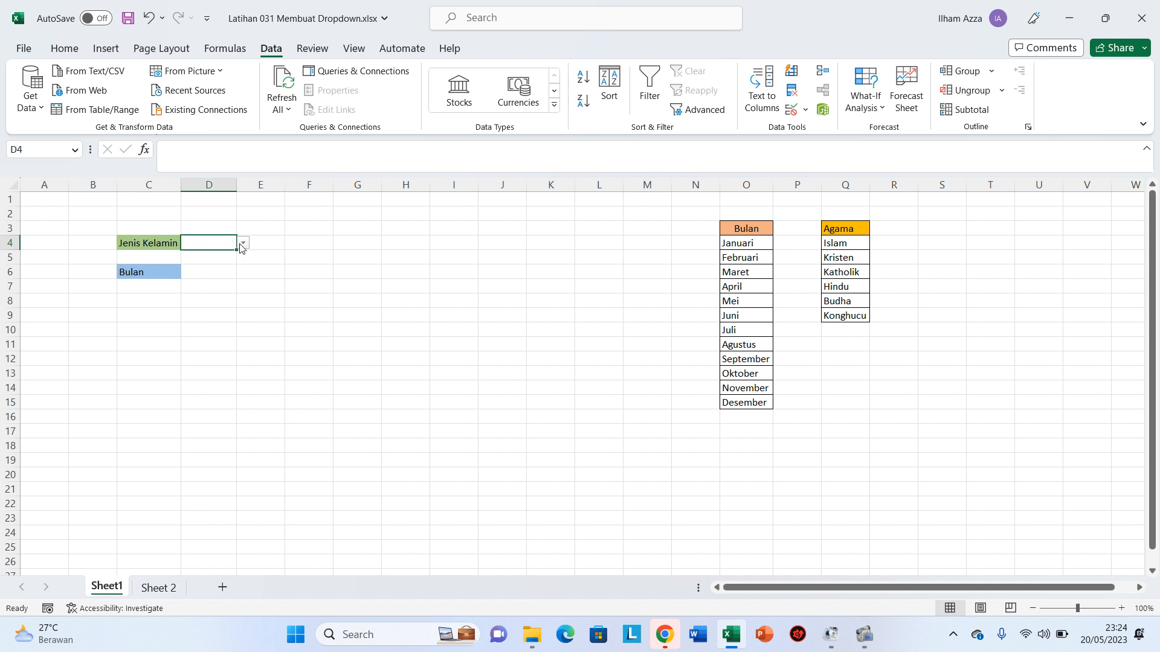
{"action": "left_click", "coordinate": [242, 244]}
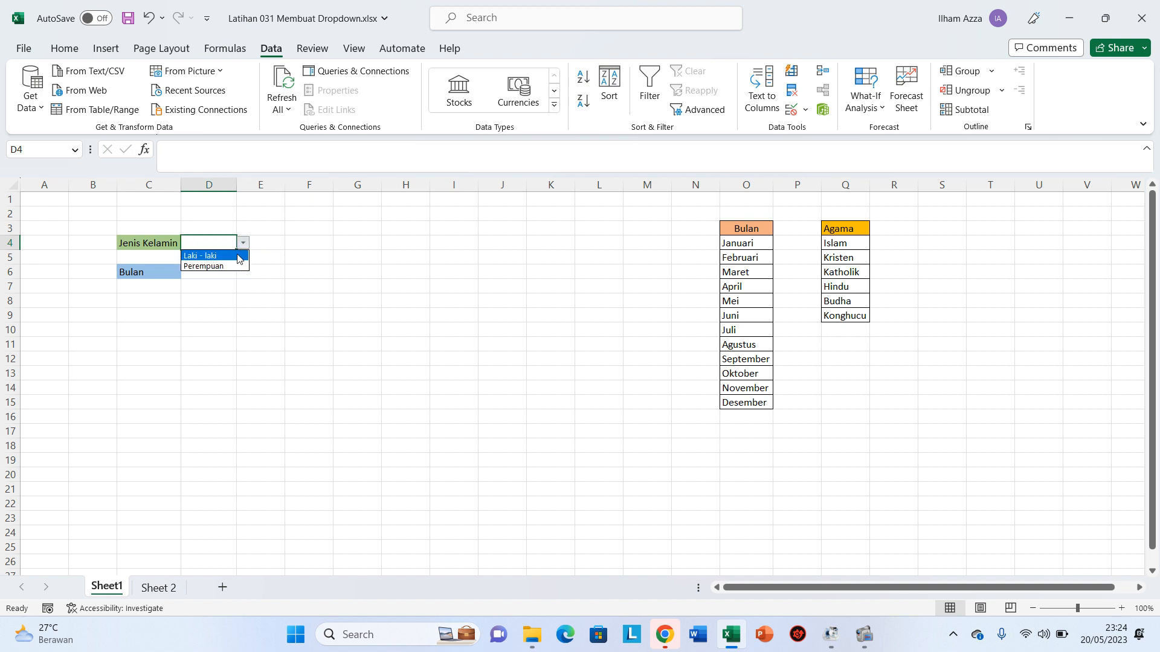
{"action": "left_click", "coordinate": [237, 256]}
{"action": "left_click", "coordinate": [240, 257]}
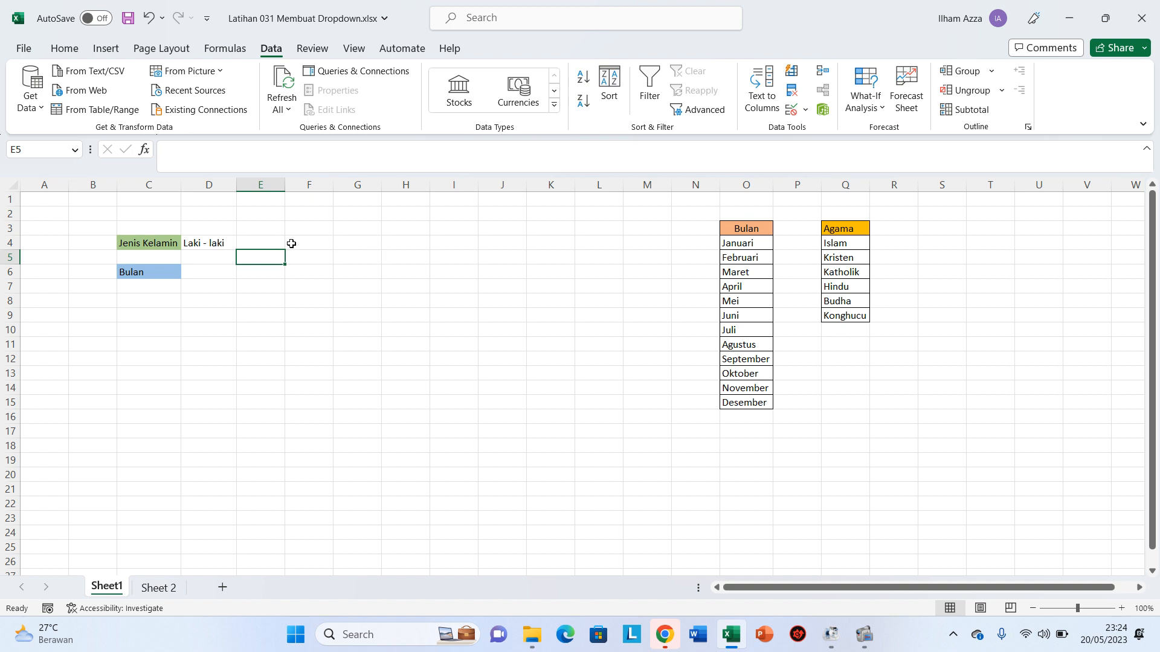
Add a list data validation to cells D6:J6 using the month names in =$O$4:$O$15 as the source.
{"action": "left_click", "coordinate": [224, 271]}
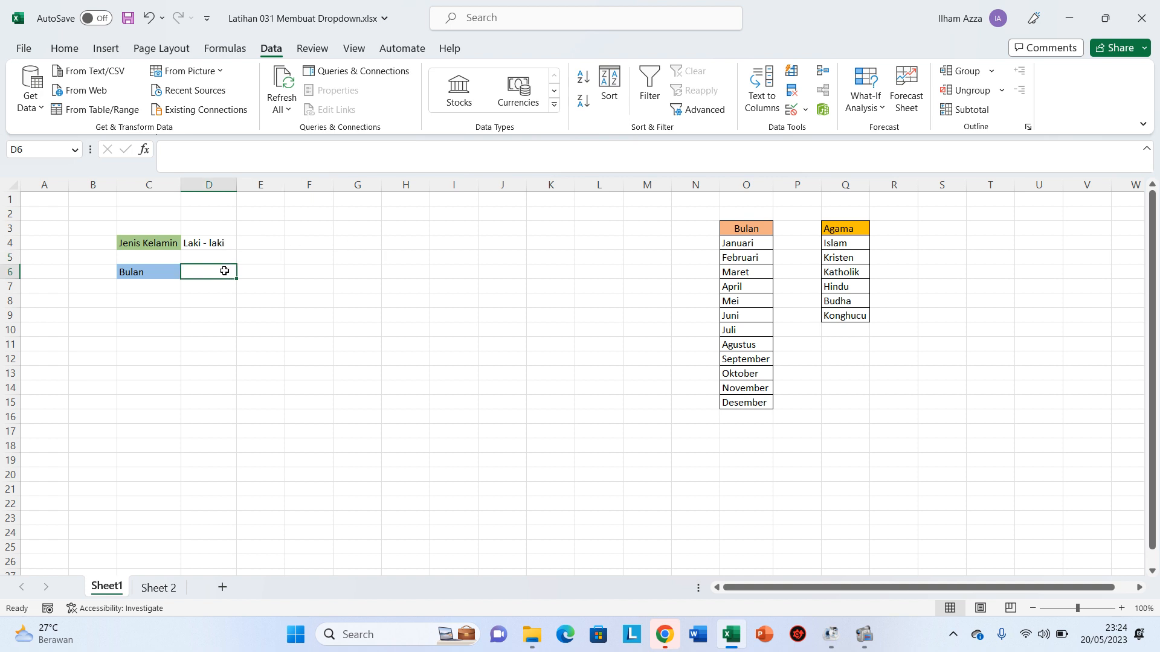
{"action": "left_click_drag", "start_coordinate": [224, 272], "coordinate": [486, 268]}
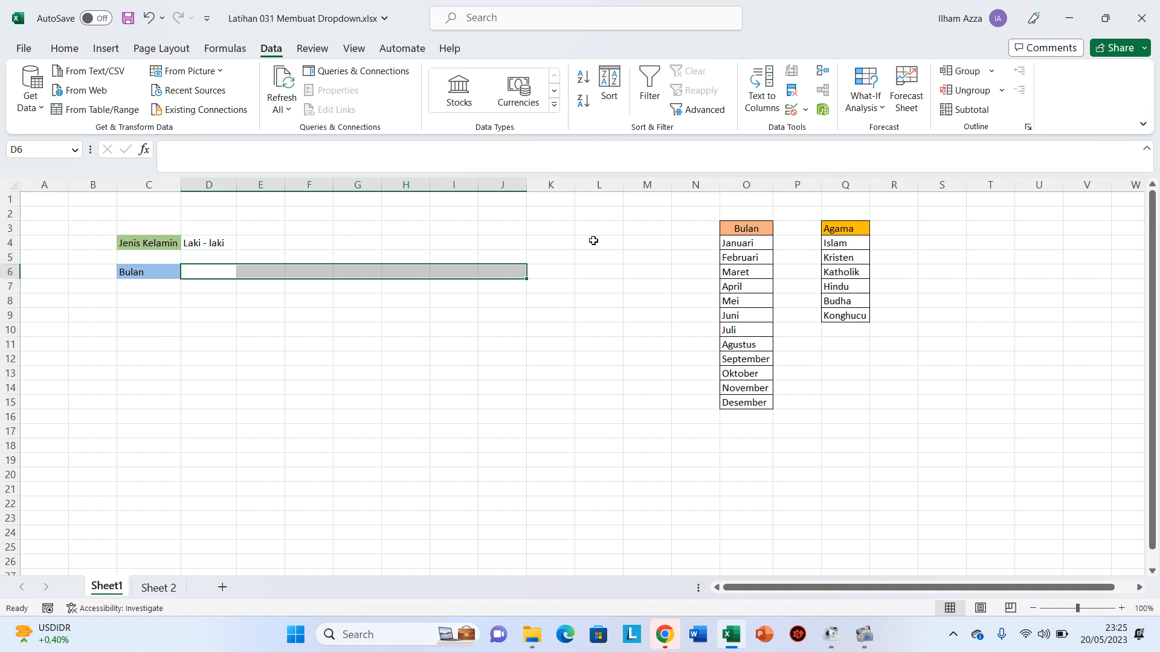
{"action": "left_click", "coordinate": [805, 111]}
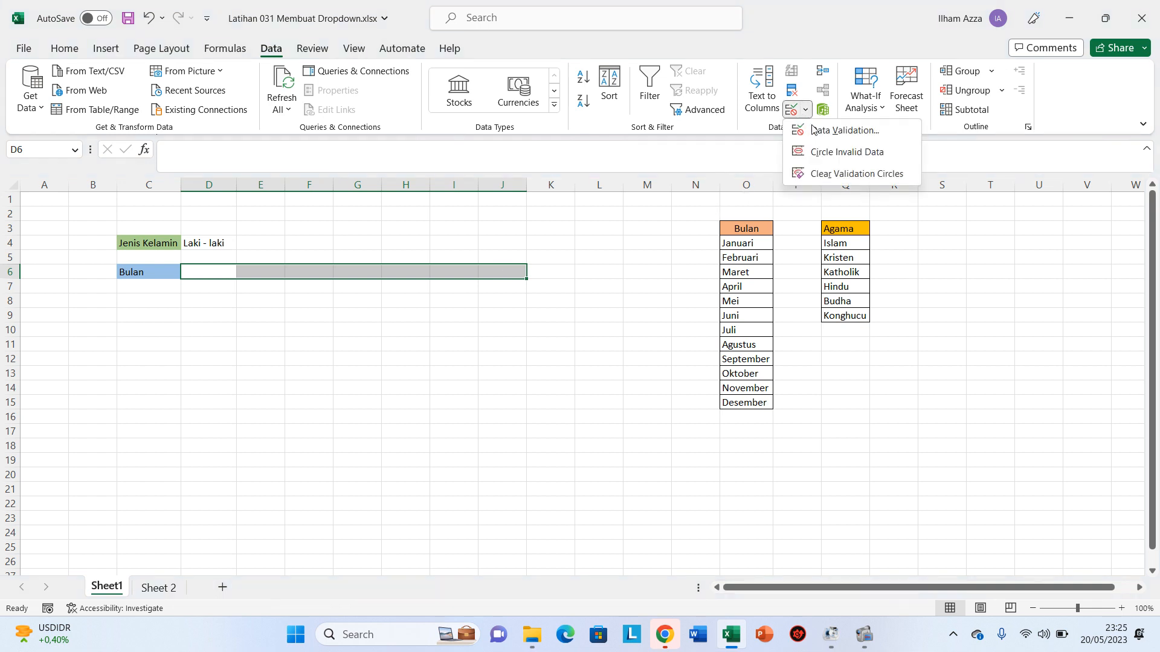
{"action": "left_click", "coordinate": [815, 132]}
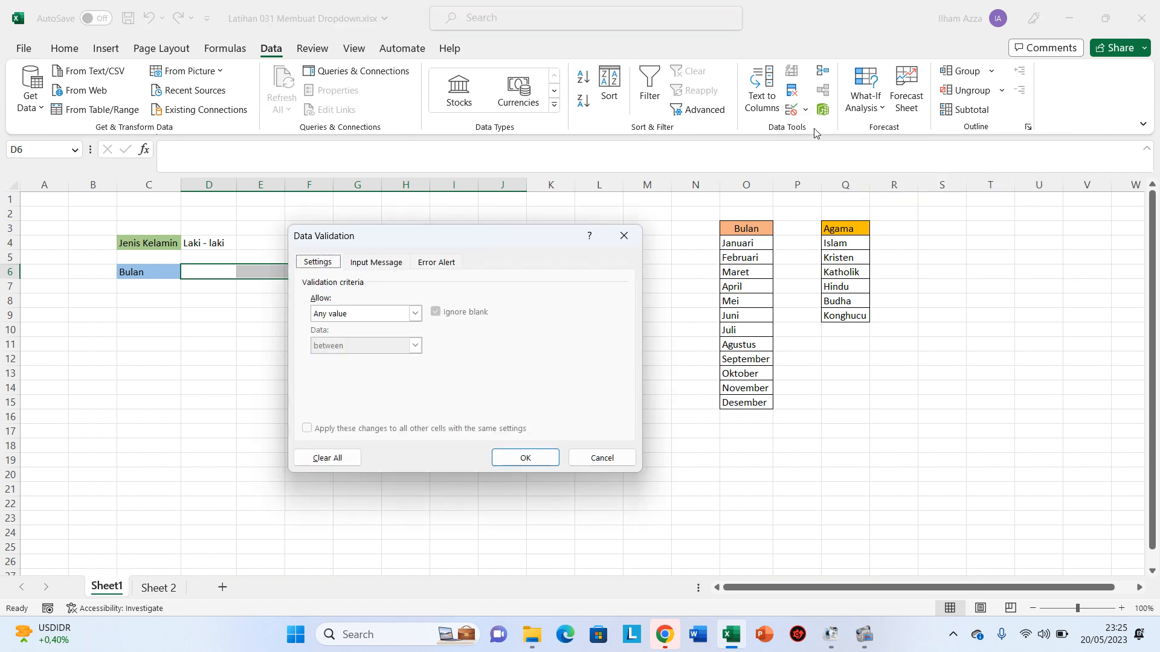
{"action": "left_click", "coordinate": [414, 314]}
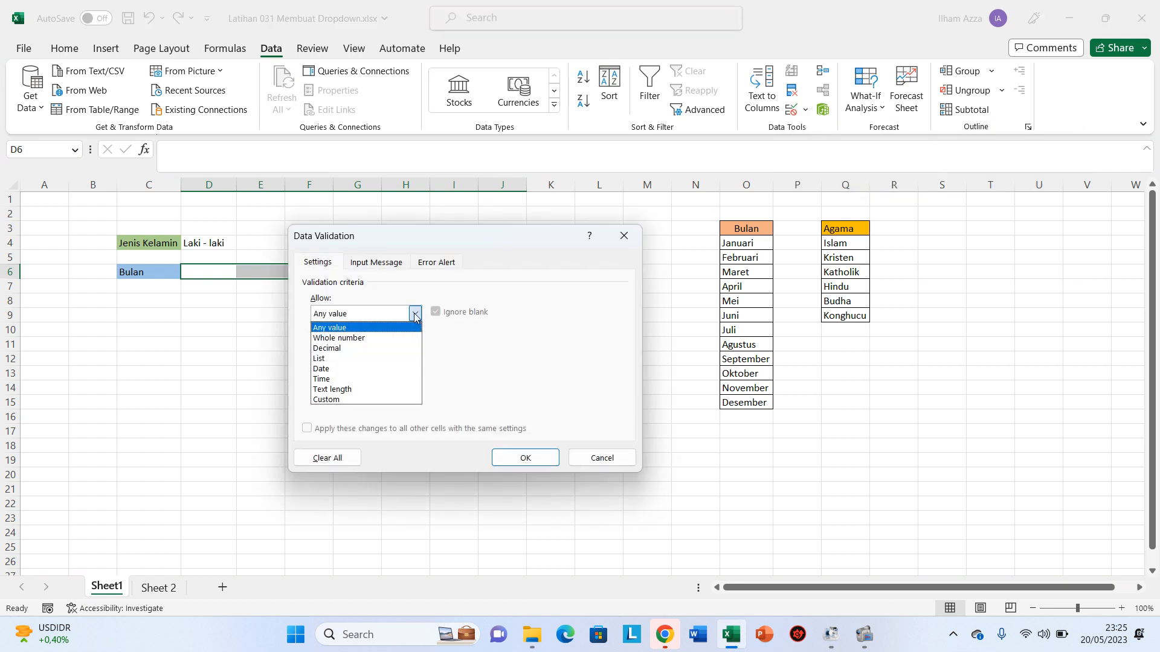
{"action": "left_click", "coordinate": [401, 358]}
{"action": "left_click", "coordinate": [401, 378]}
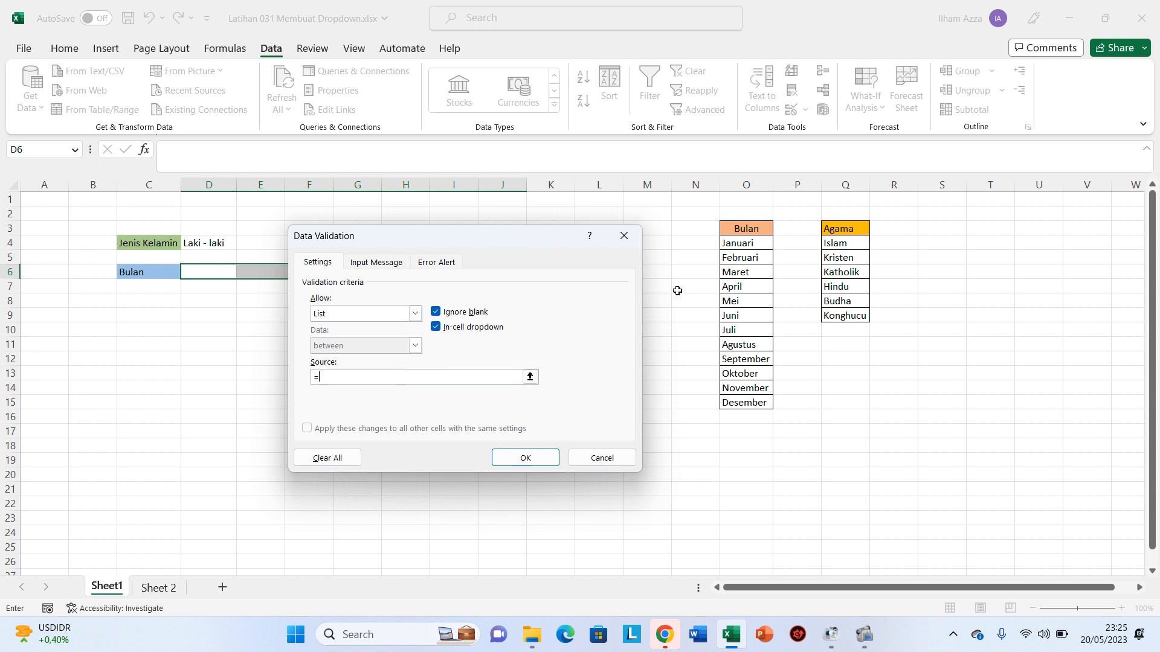
{"action": "left_click_drag", "start_coordinate": [735, 245], "coordinate": [744, 403]}
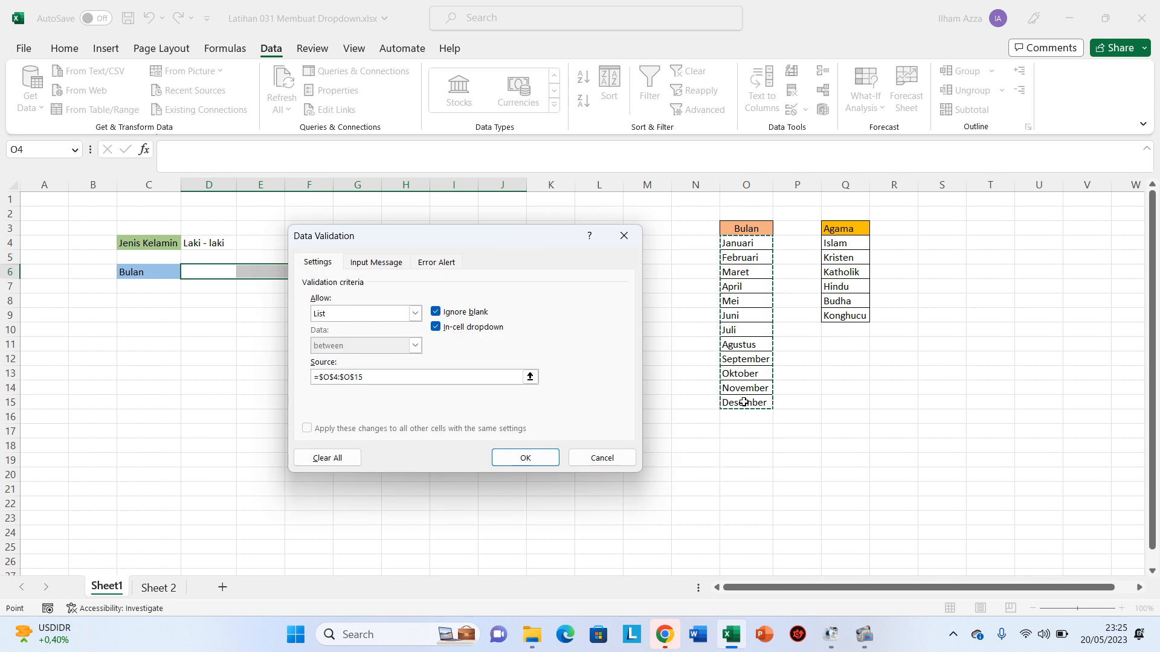
{"action": "left_click", "coordinate": [496, 459]}
Use the Bulan dropdowns to enter Januari in D6, Februari in E6 and Maret in F6.
{"action": "left_click", "coordinate": [242, 273]}
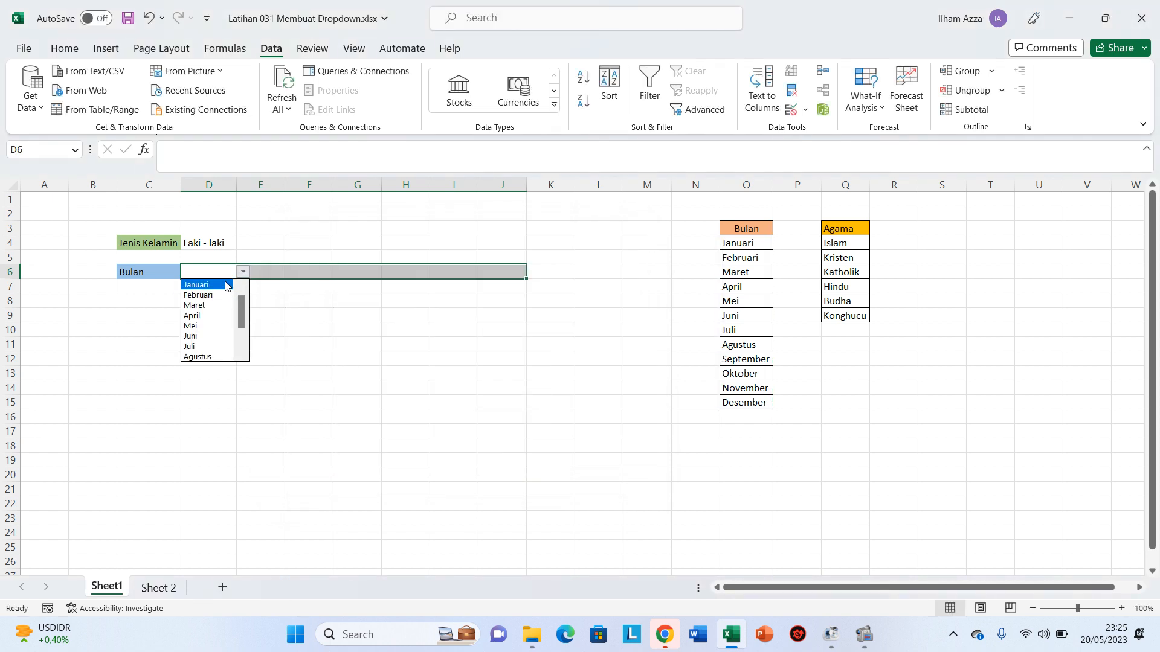
{"action": "left_click", "coordinate": [225, 285]}
{"action": "left_click", "coordinate": [256, 272]}
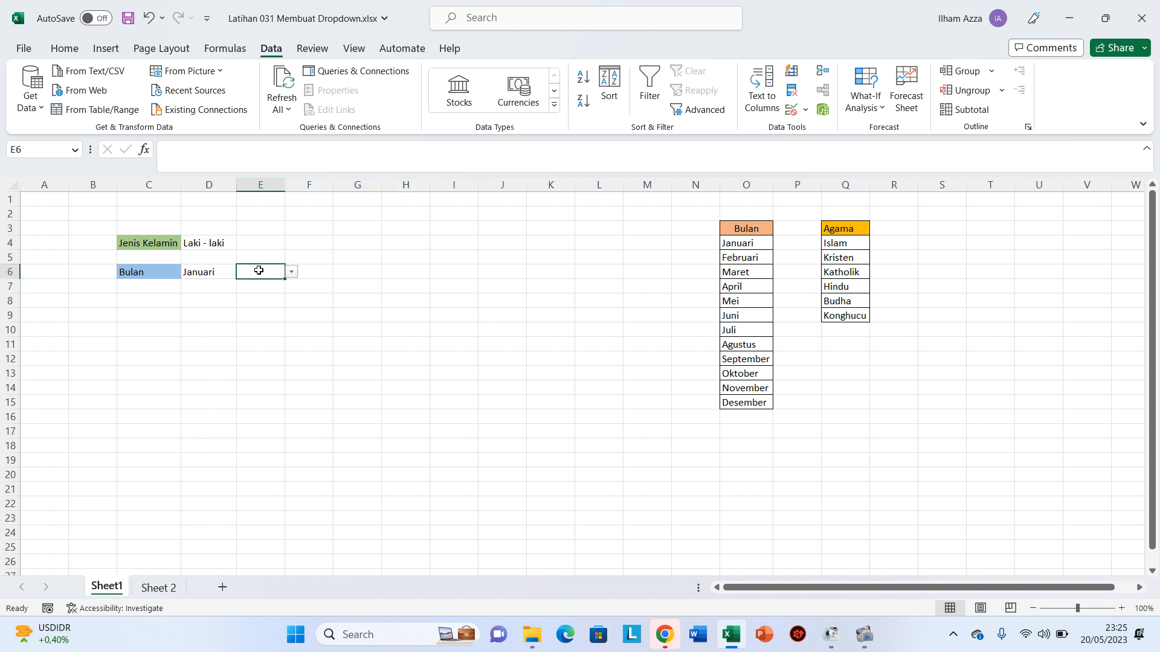
{"action": "left_click", "coordinate": [290, 273]}
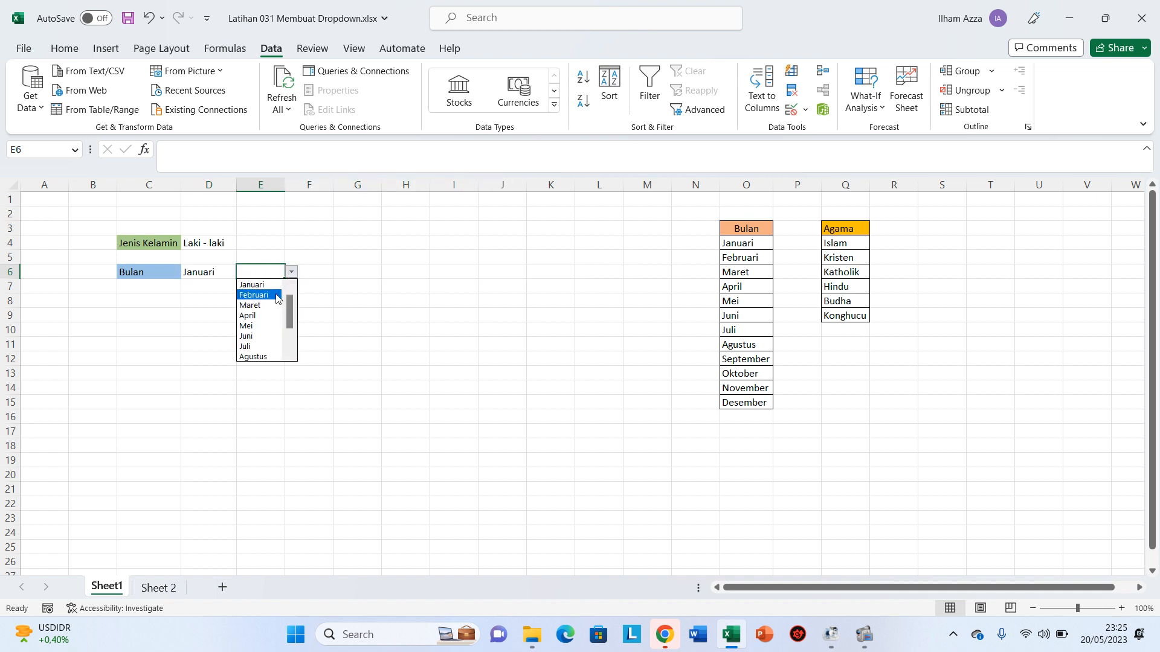
{"action": "left_click", "coordinate": [275, 294]}
{"action": "left_click", "coordinate": [330, 266]}
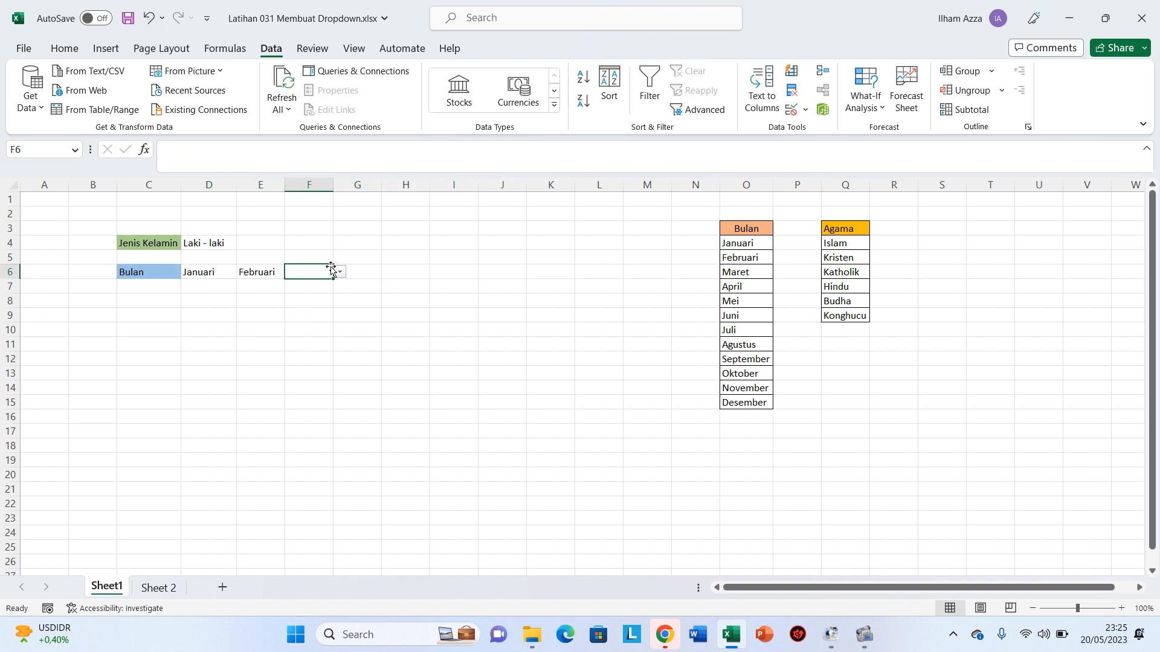
{"action": "left_click", "coordinate": [341, 272]}
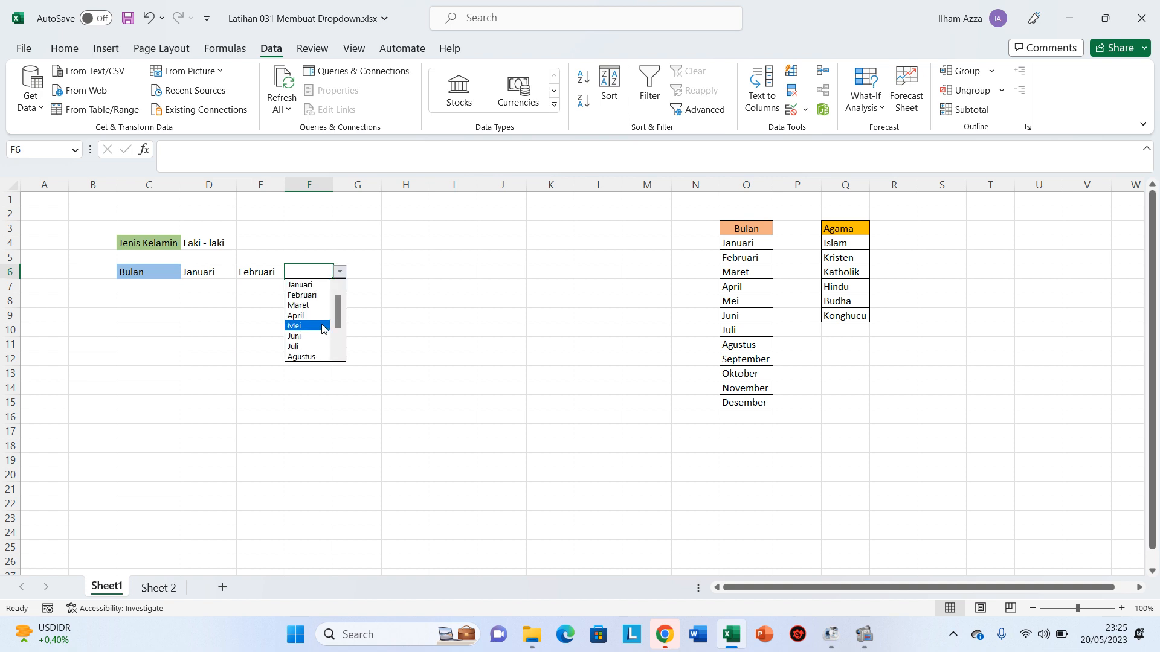
{"action": "left_click", "coordinate": [311, 305]}
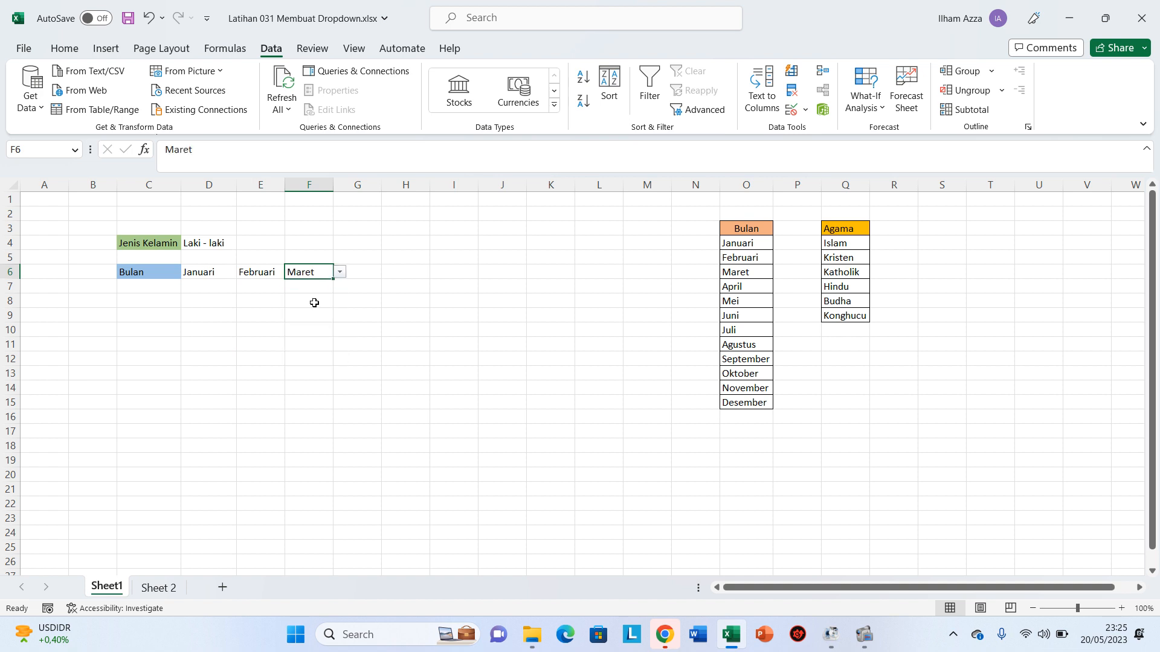
{"action": "left_click", "coordinate": [218, 274]}
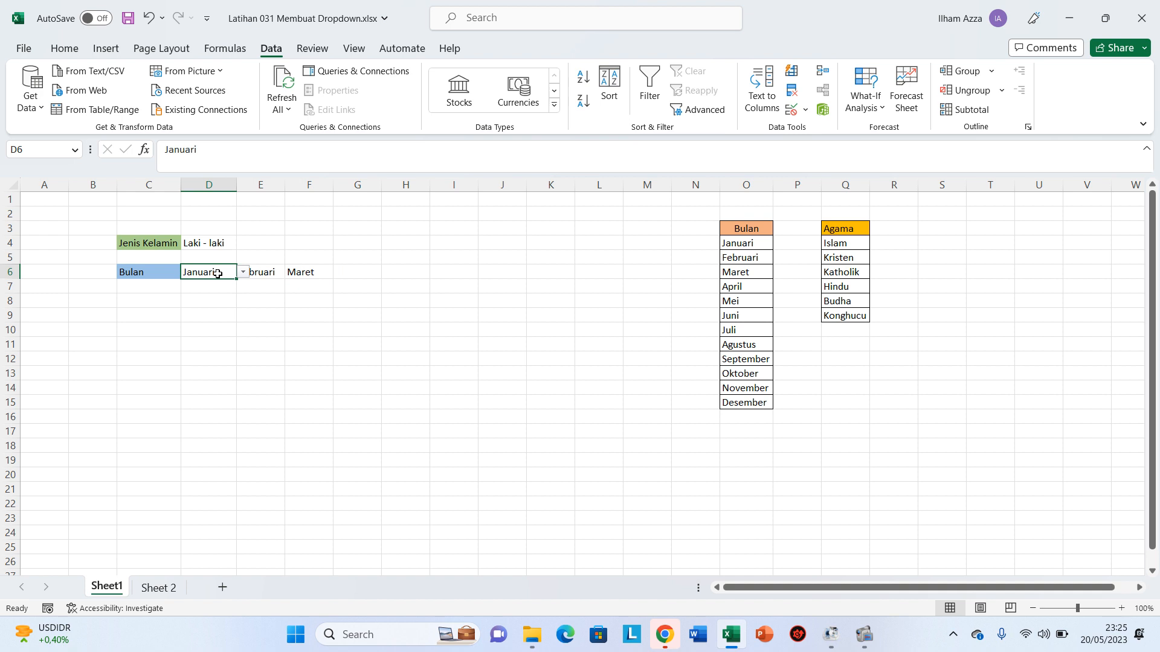
{"action": "left_click", "coordinate": [273, 273]}
{"action": "left_click", "coordinate": [311, 273]}
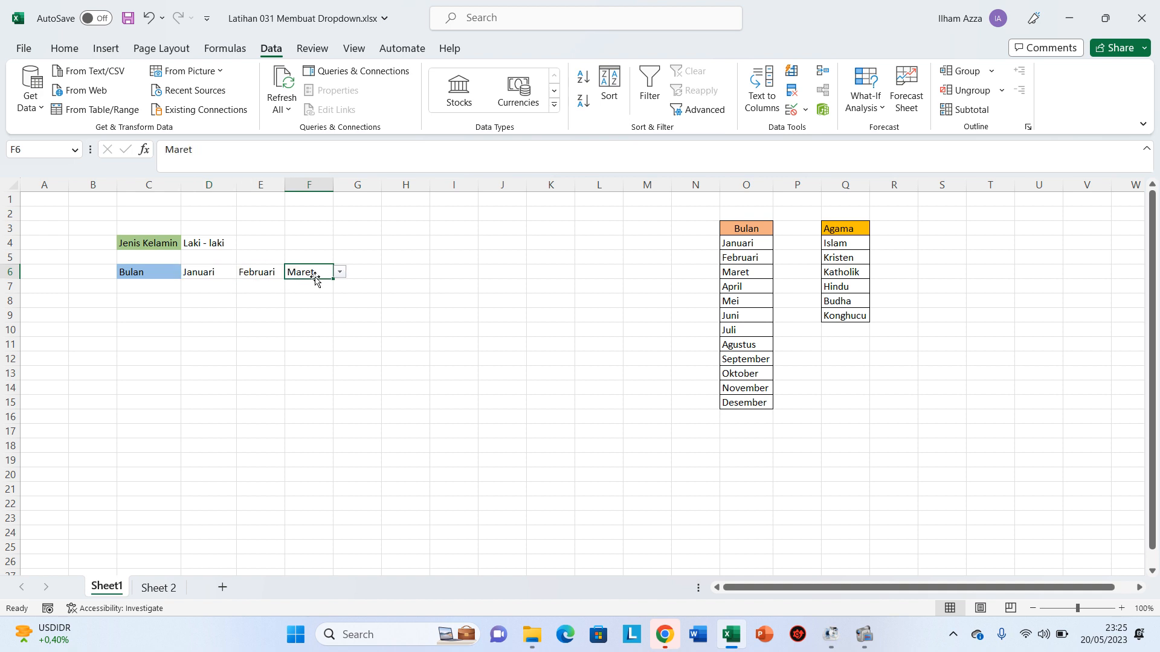
{"action": "left_click", "coordinate": [384, 275]}
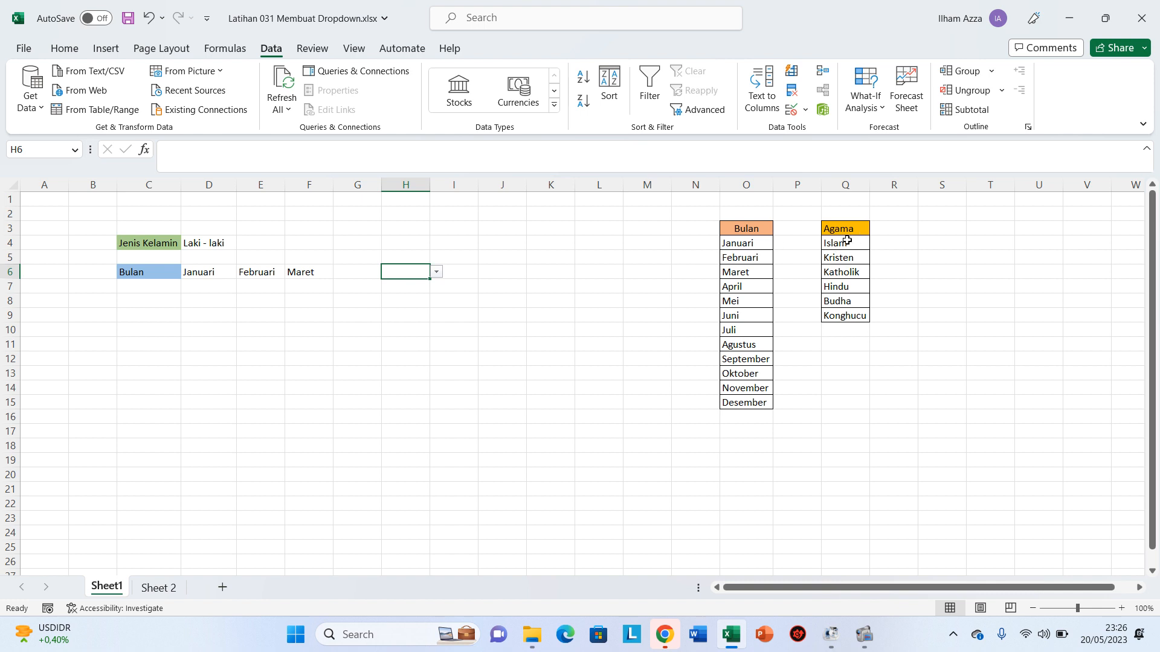
Define the name Agama for the cell range Q4:Q9 holding the religion list.
{"action": "left_click_drag", "start_coordinate": [847, 241], "coordinate": [849, 260]}
{"action": "left_click_drag", "start_coordinate": [853, 309], "coordinate": [855, 319]}
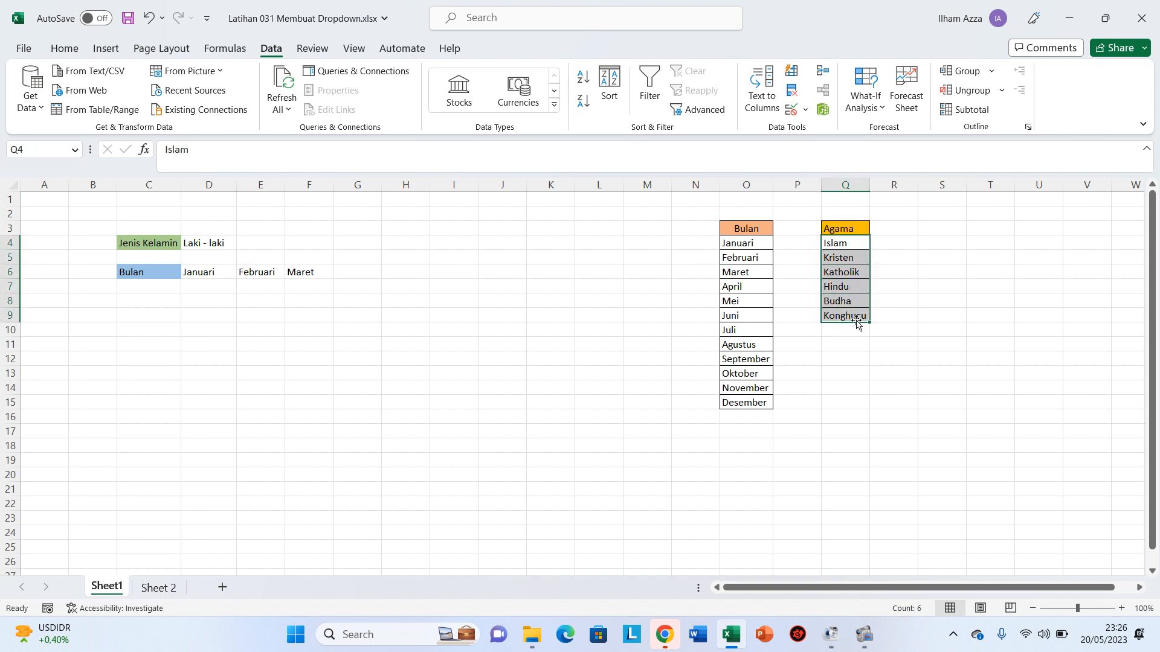
{"action": "left_click", "coordinate": [44, 147]}
{"action": "type", "text": "Agama"}
{"action": "key", "text": "Return"}
Add a list data validation to cell D8 with the source =Agama and check the options in its dropdown.
{"action": "left_click", "coordinate": [195, 304]}
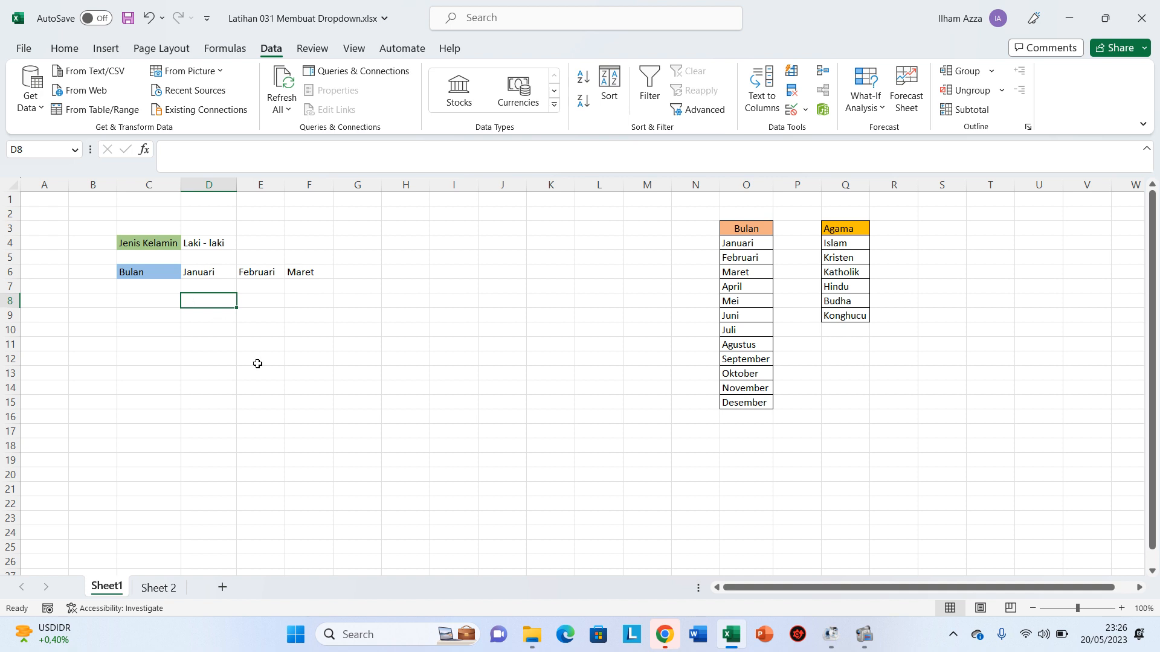
{"action": "left_click", "coordinate": [806, 111]}
{"action": "left_click", "coordinate": [816, 131]}
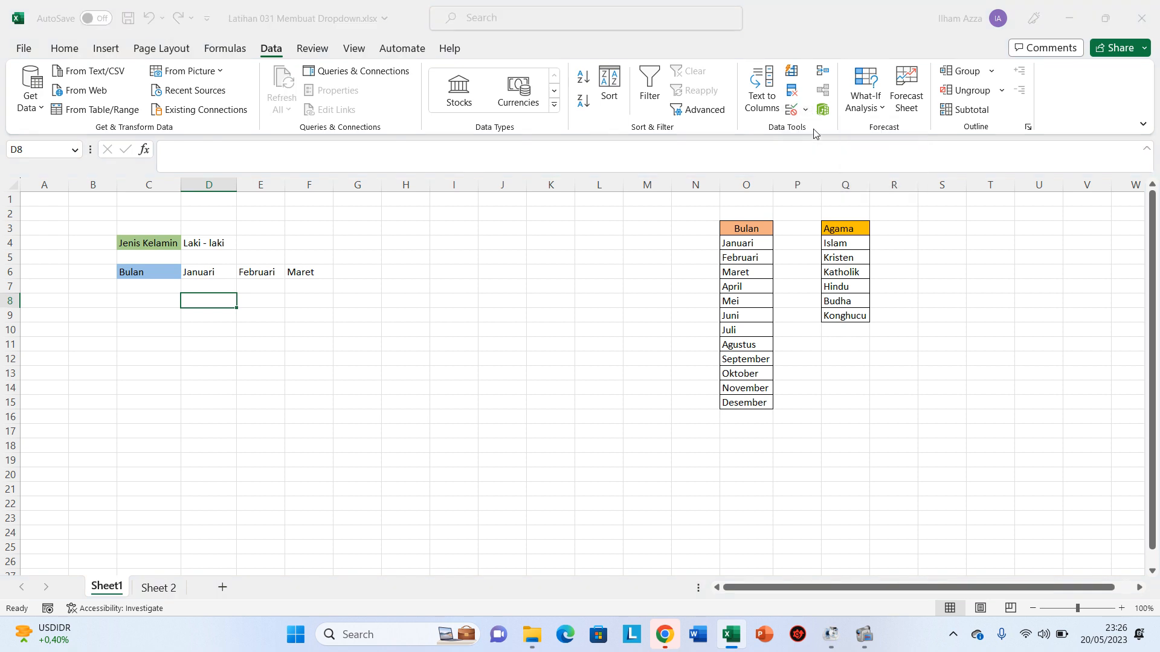
{"action": "left_click", "coordinate": [371, 314]}
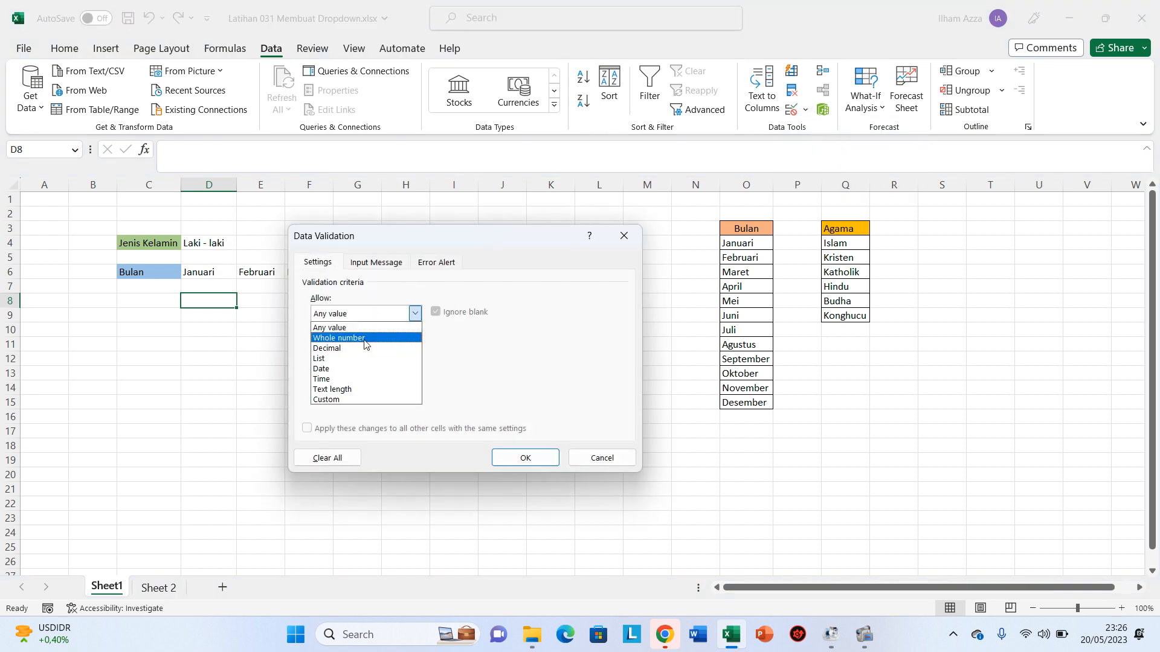
{"action": "left_click", "coordinate": [365, 361]}
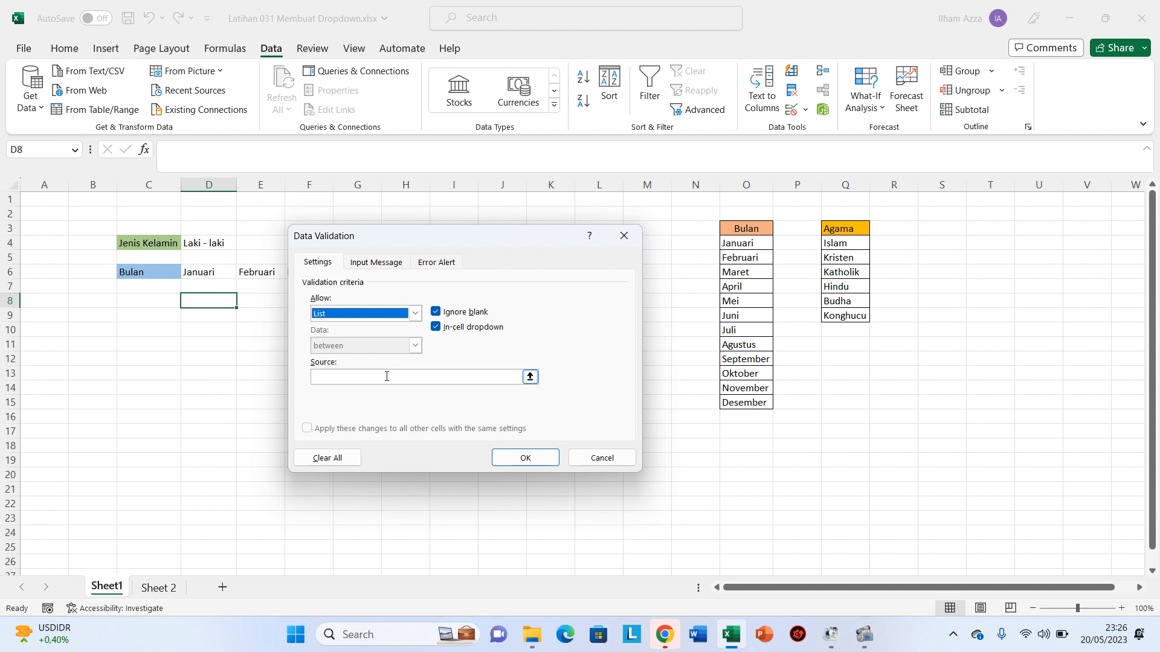
{"action": "left_click", "coordinate": [386, 376]}
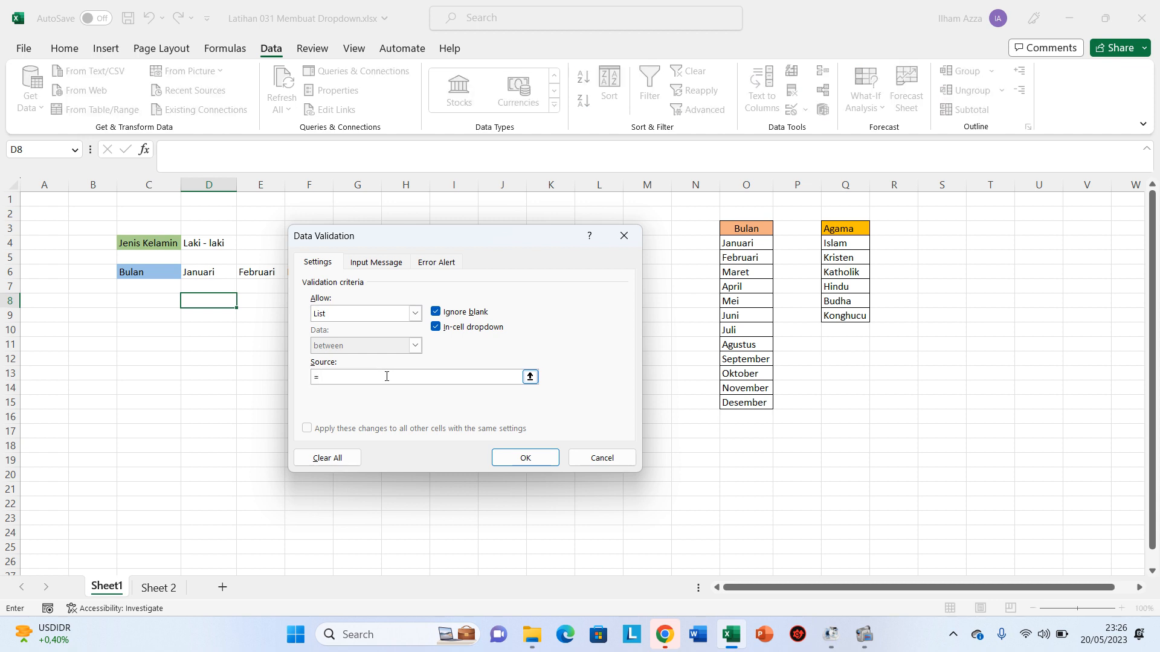
{"action": "type", "text": "=Agama"}
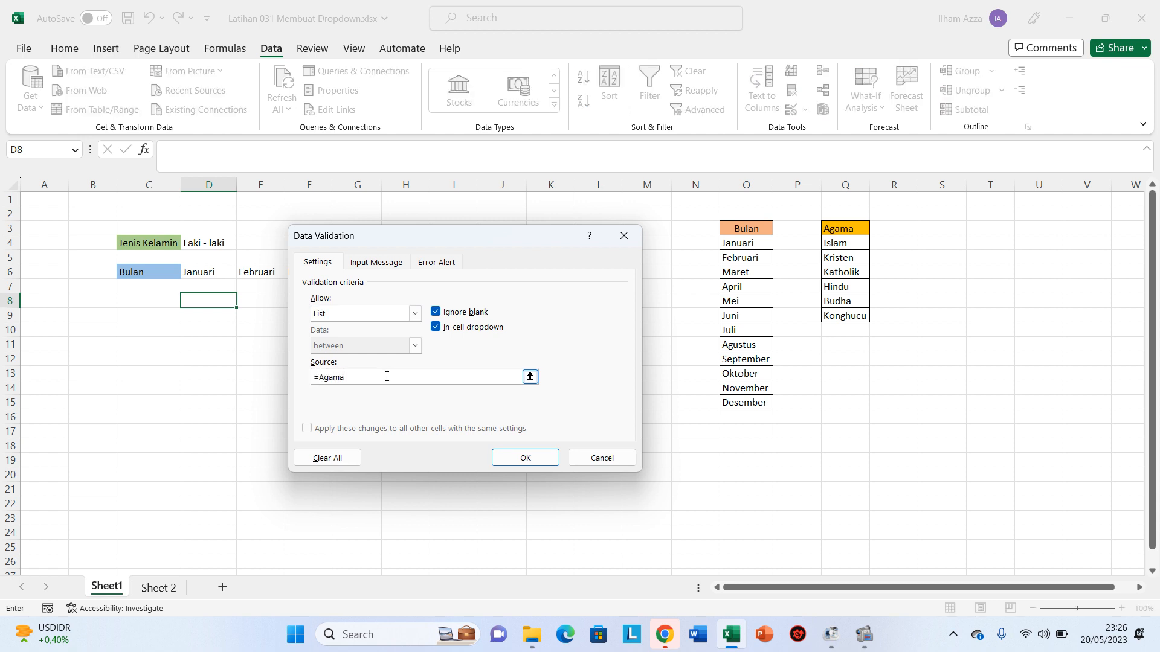
{"action": "left_click", "coordinate": [530, 459]}
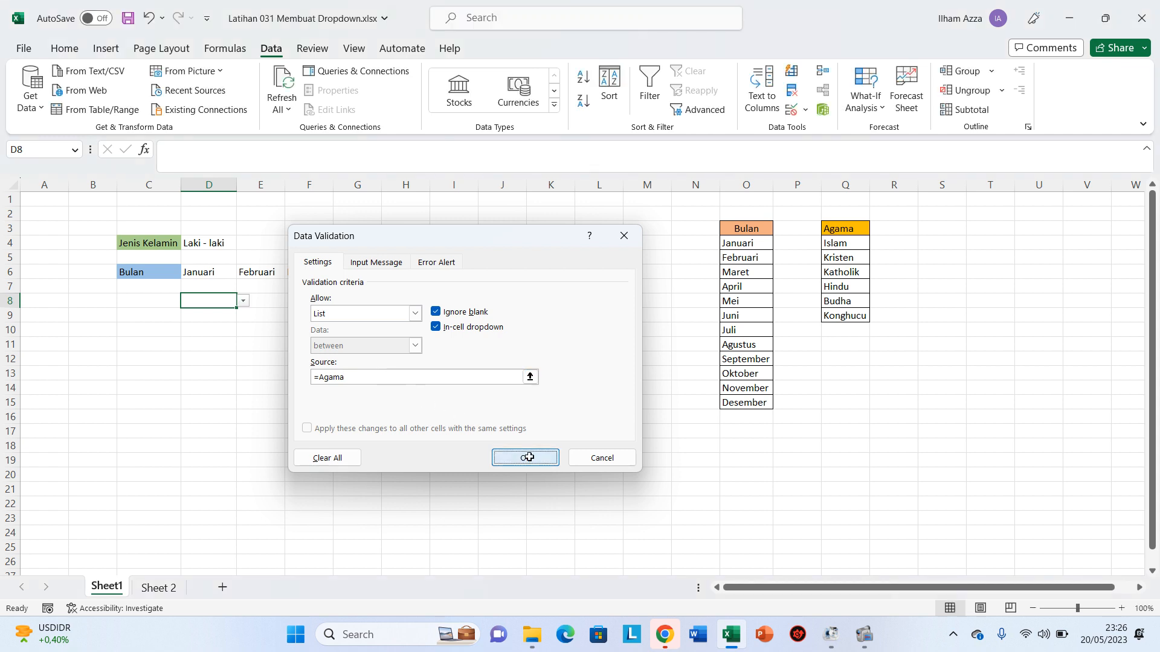
{"action": "left_click", "coordinate": [241, 300]}
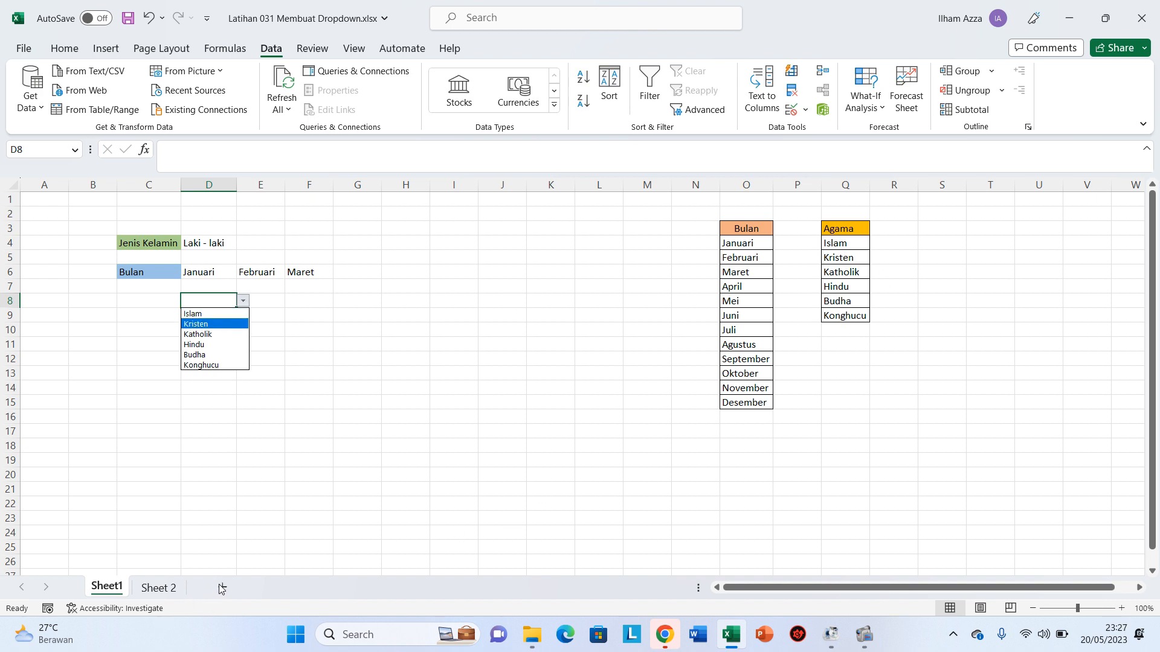
{"action": "key", "text": "Escape"}
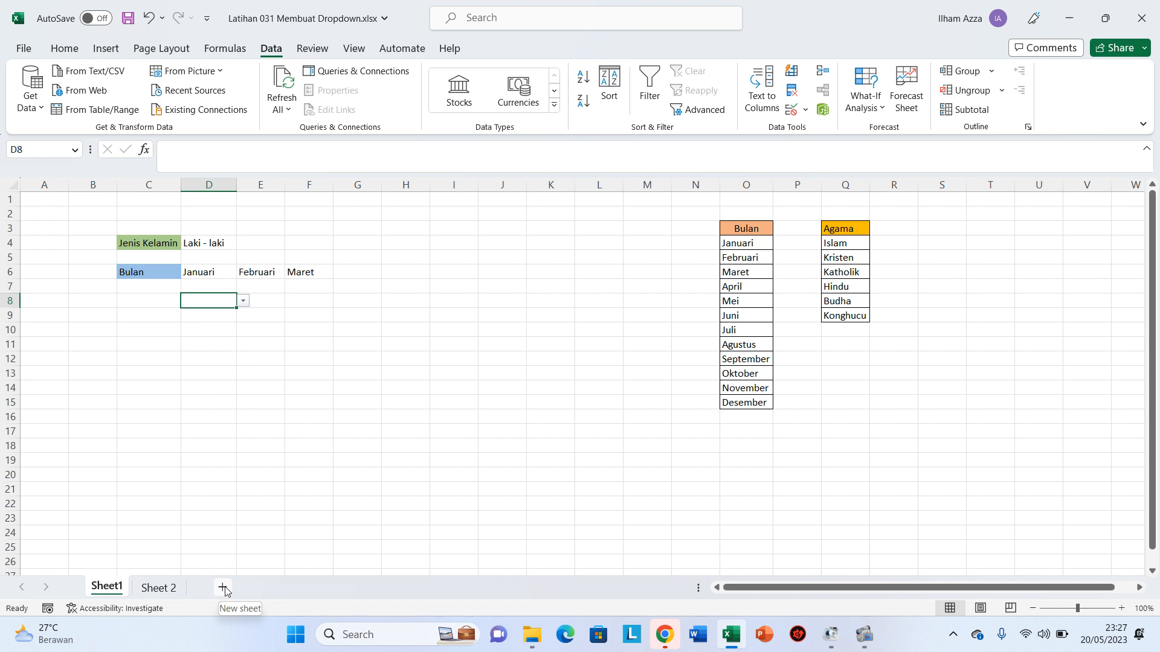
Insert a new worksheet and add a list data validation with the source =Agama to its cell D5.
{"action": "left_click", "coordinate": [222, 588]}
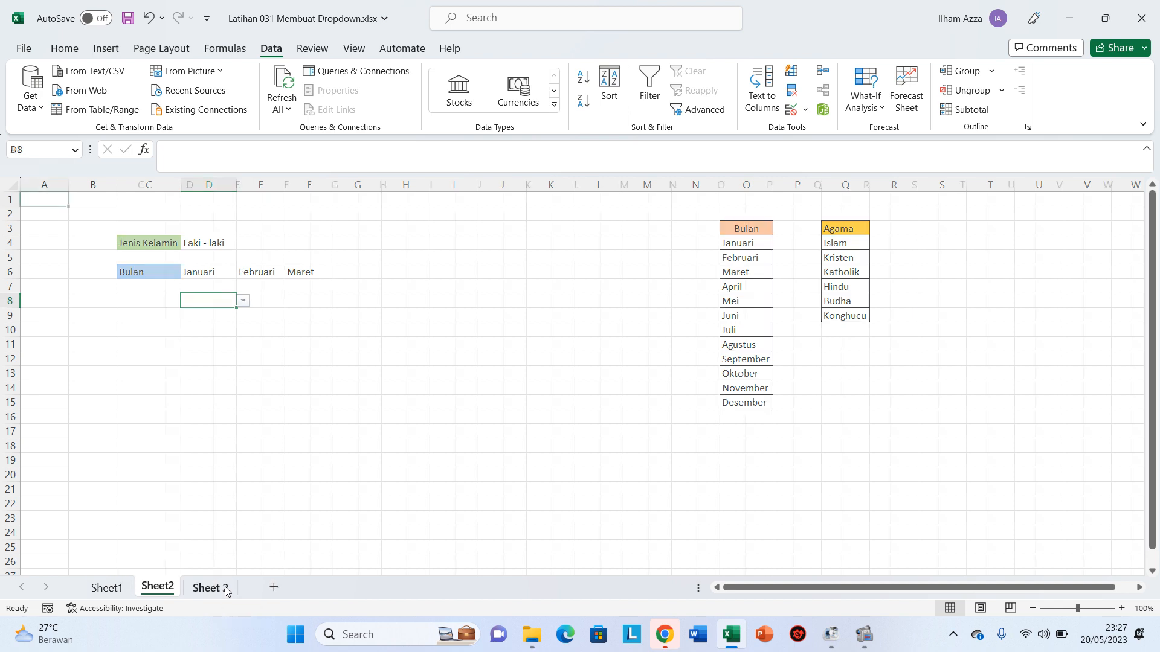
{"action": "left_click", "coordinate": [175, 259]}
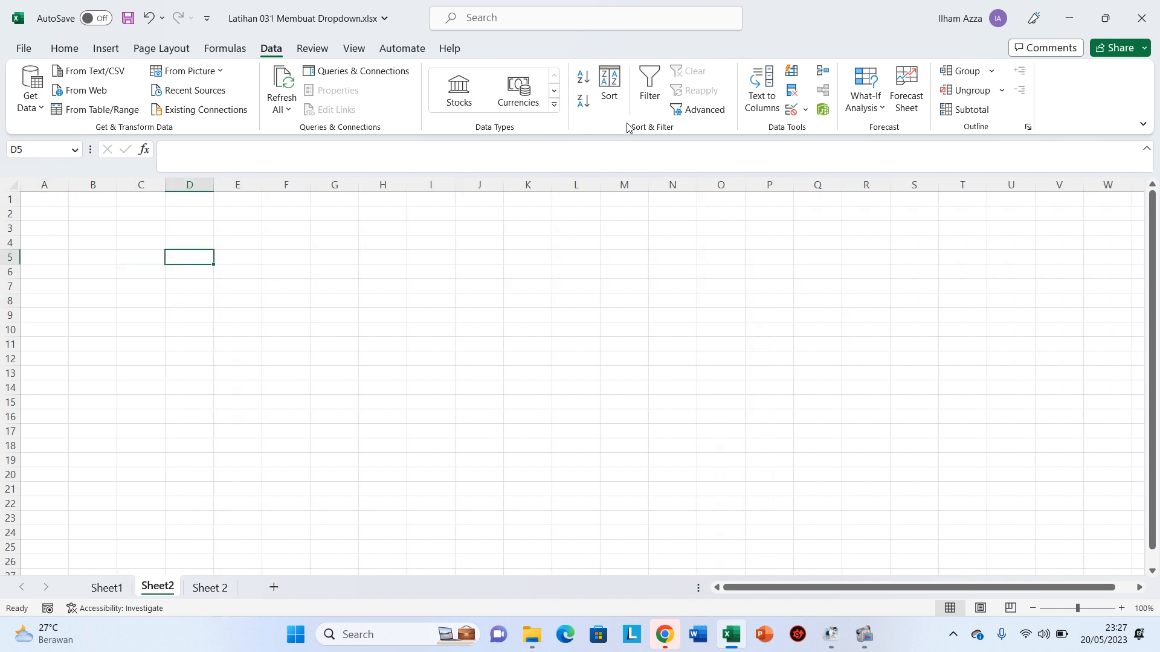
{"action": "left_click", "coordinate": [807, 113]}
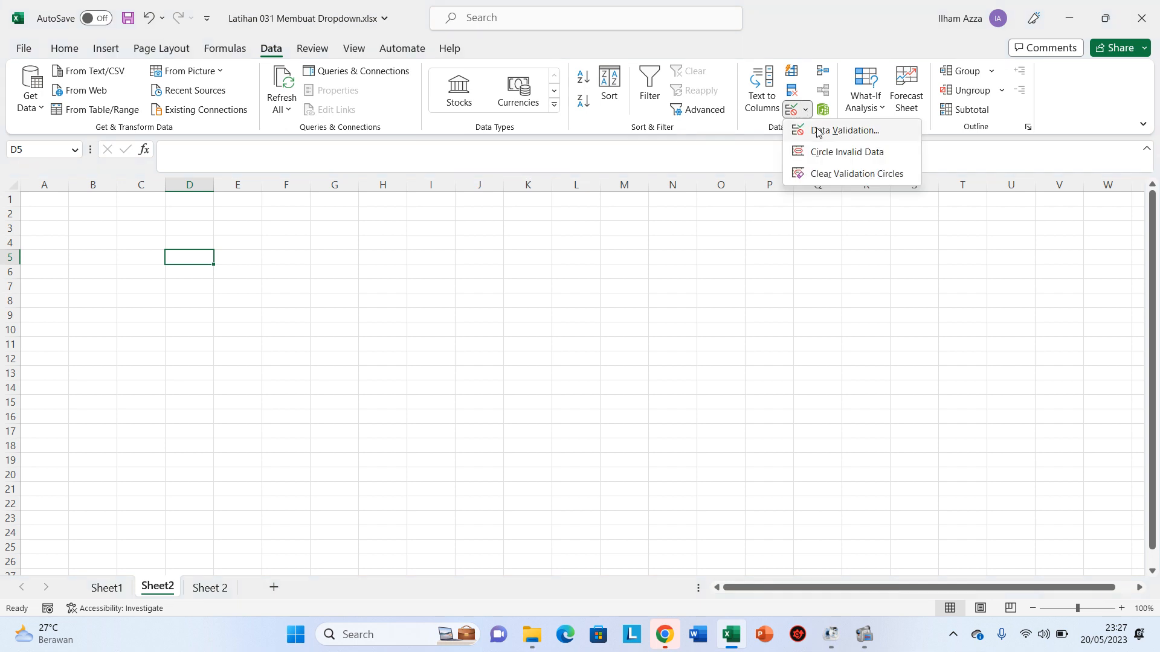
{"action": "left_click", "coordinate": [817, 132]}
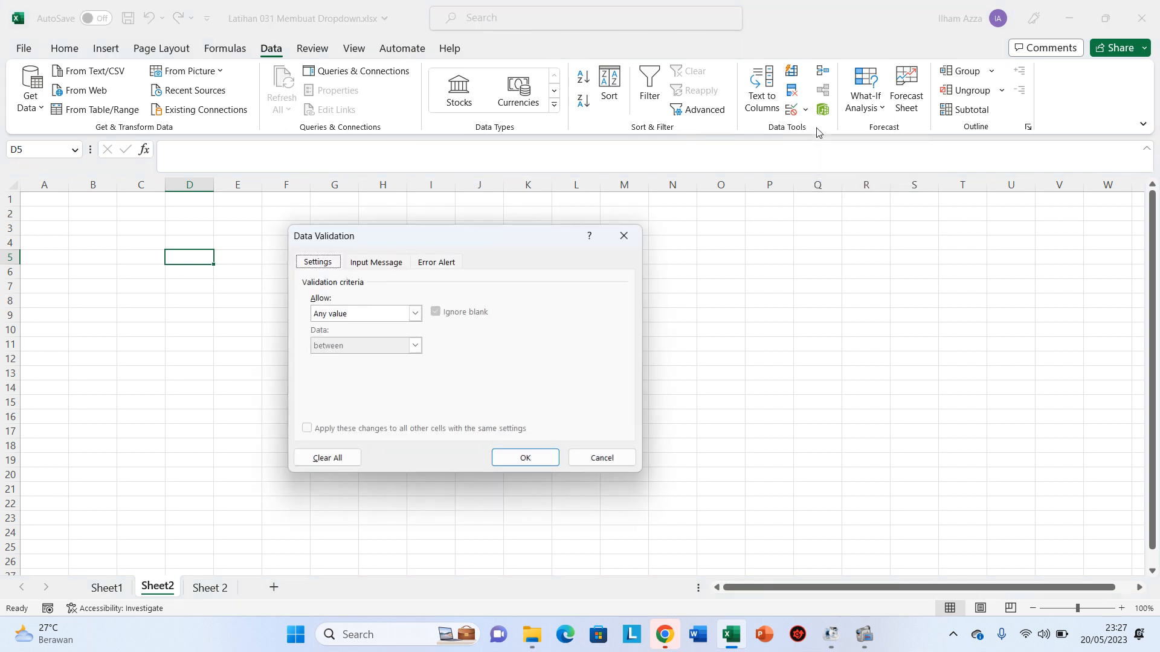
{"action": "left_click", "coordinate": [415, 313]}
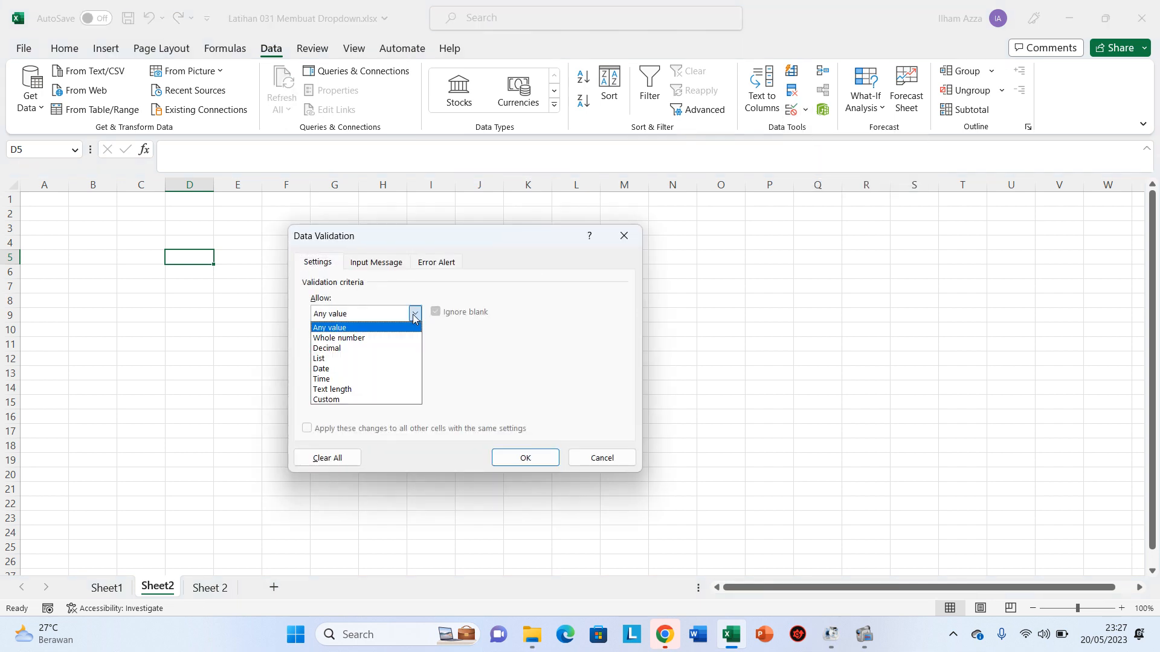
{"action": "left_click", "coordinate": [414, 359]}
{"action": "left_click", "coordinate": [383, 378]}
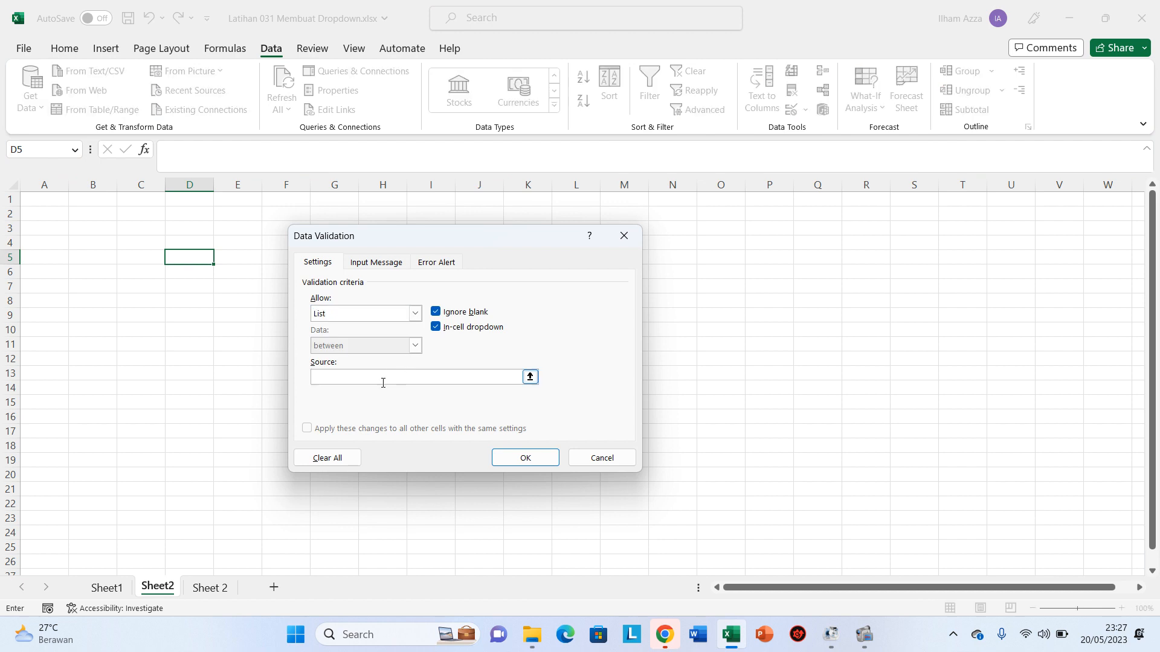
{"action": "type", "text": "=Agama"}
{"action": "left_click", "coordinate": [525, 459]}
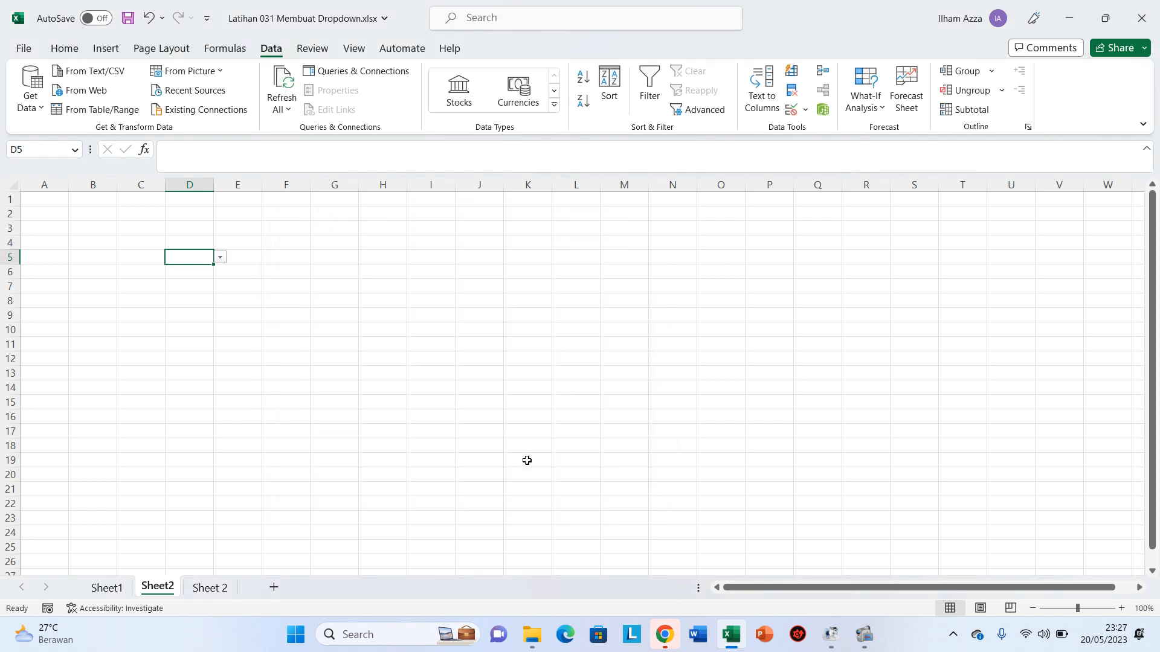
Choose Katholik from the dropdown in cell D5 of the new worksheet.
{"action": "left_click", "coordinate": [227, 262]}
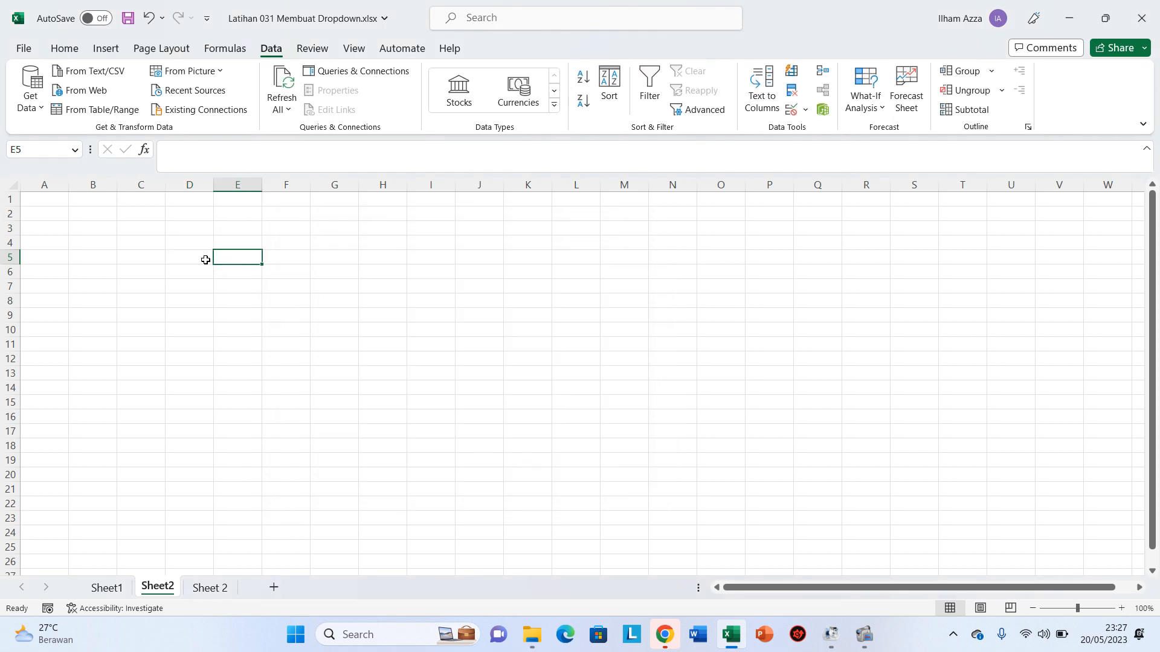
{"action": "left_click", "coordinate": [204, 257]}
{"action": "left_click", "coordinate": [216, 262]}
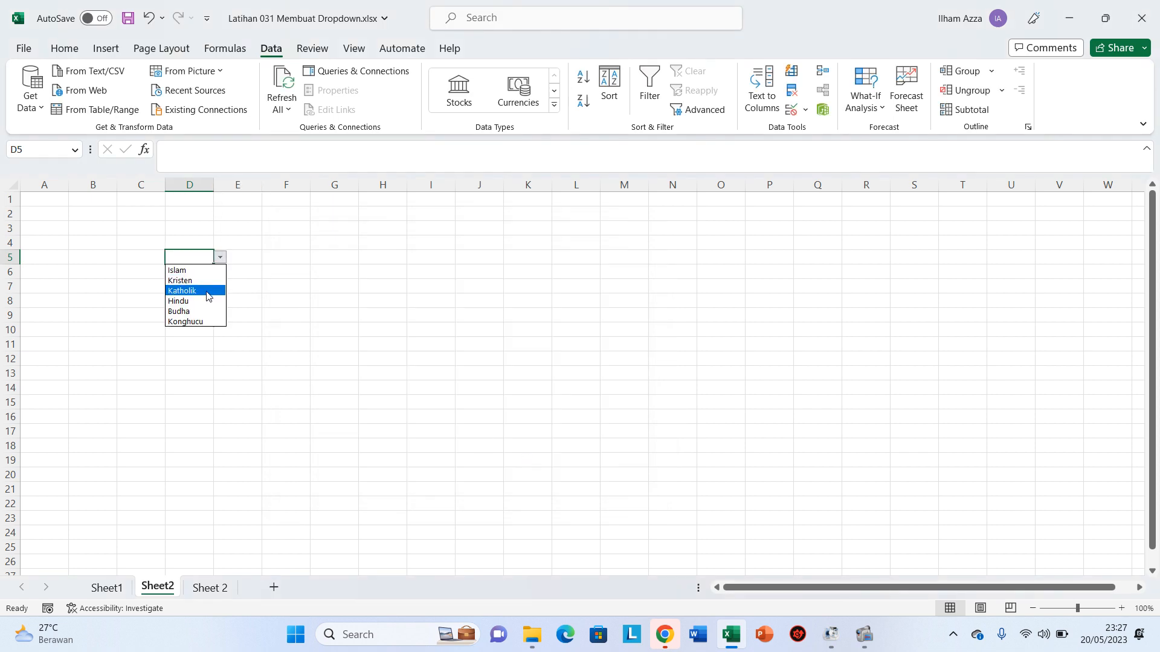
{"action": "left_click", "coordinate": [206, 292]}
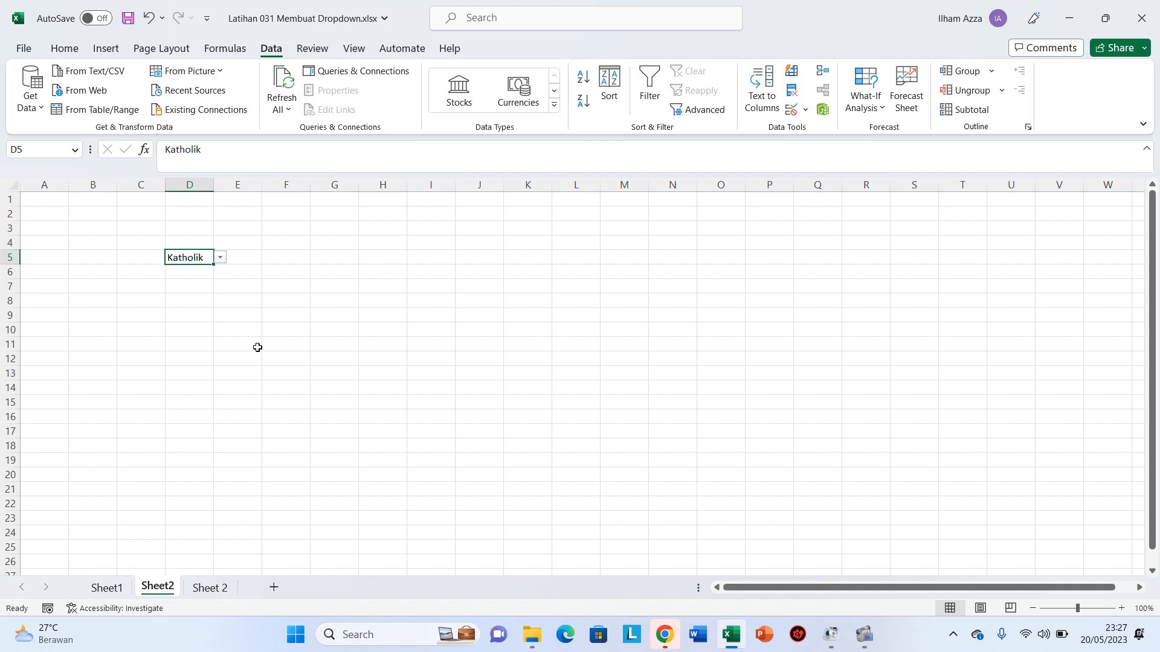
{"action": "left_click", "coordinate": [185, 312]}
{"action": "type", "text": "="}
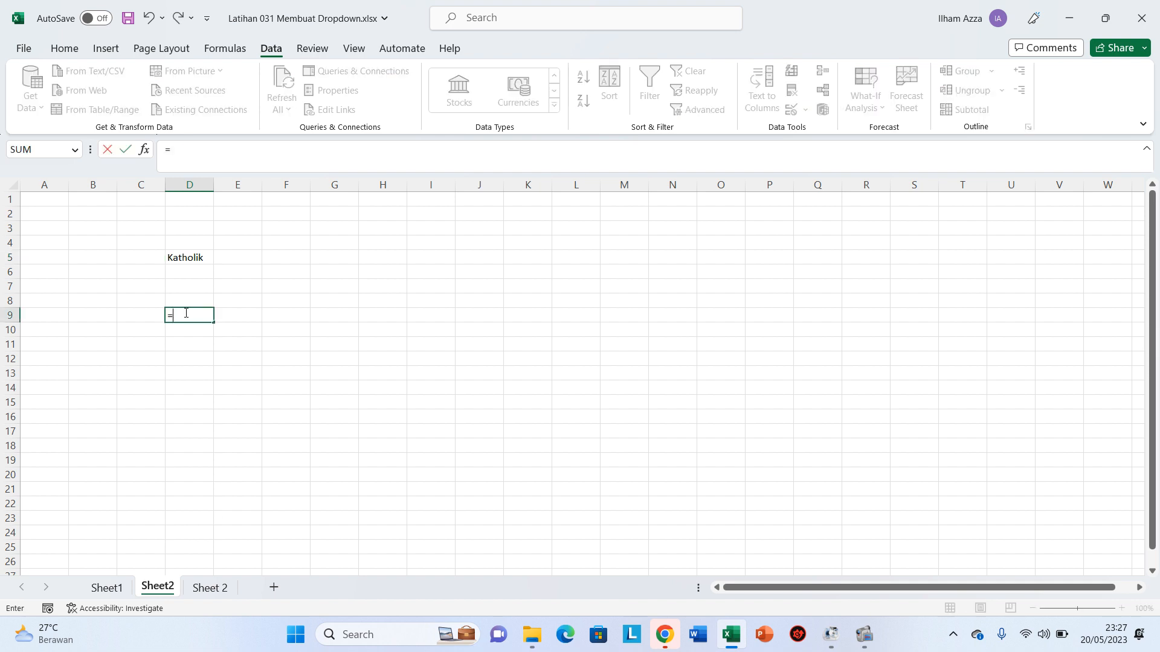
{"action": "key", "text": "BackSpace"}
{"action": "key", "text": "Return"}
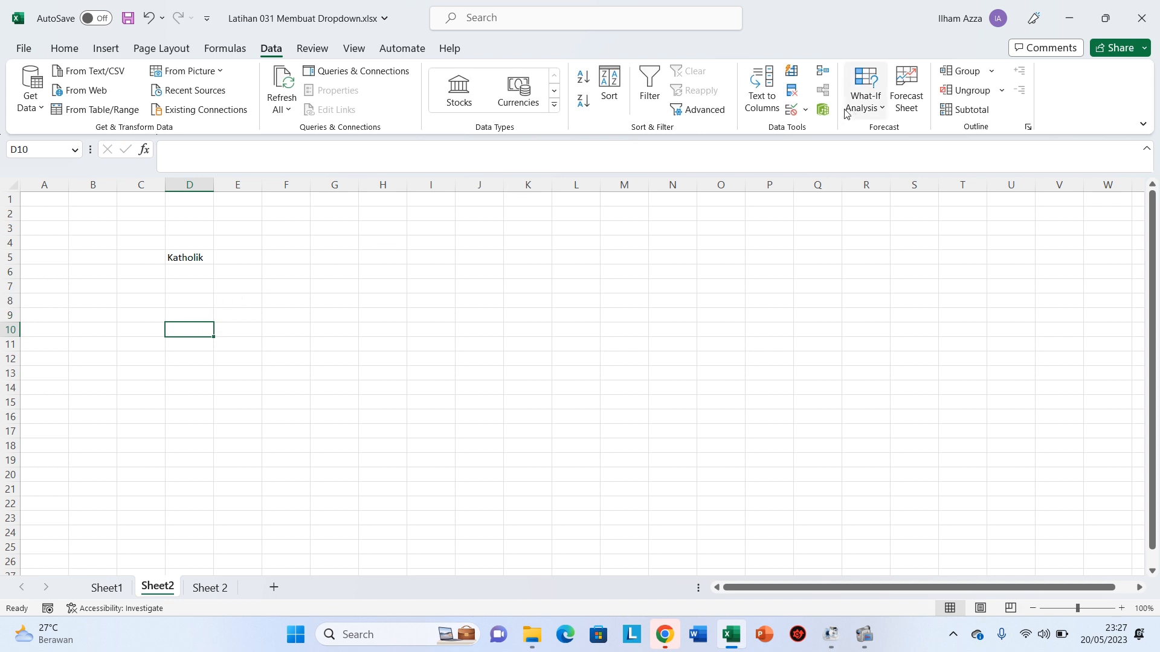
Add a list data validation to cell D10 of Sheet2 with the source =Sheet1!$O$4:$O$15 and choose Maret from its dropdown.
{"action": "left_click", "coordinate": [807, 110]}
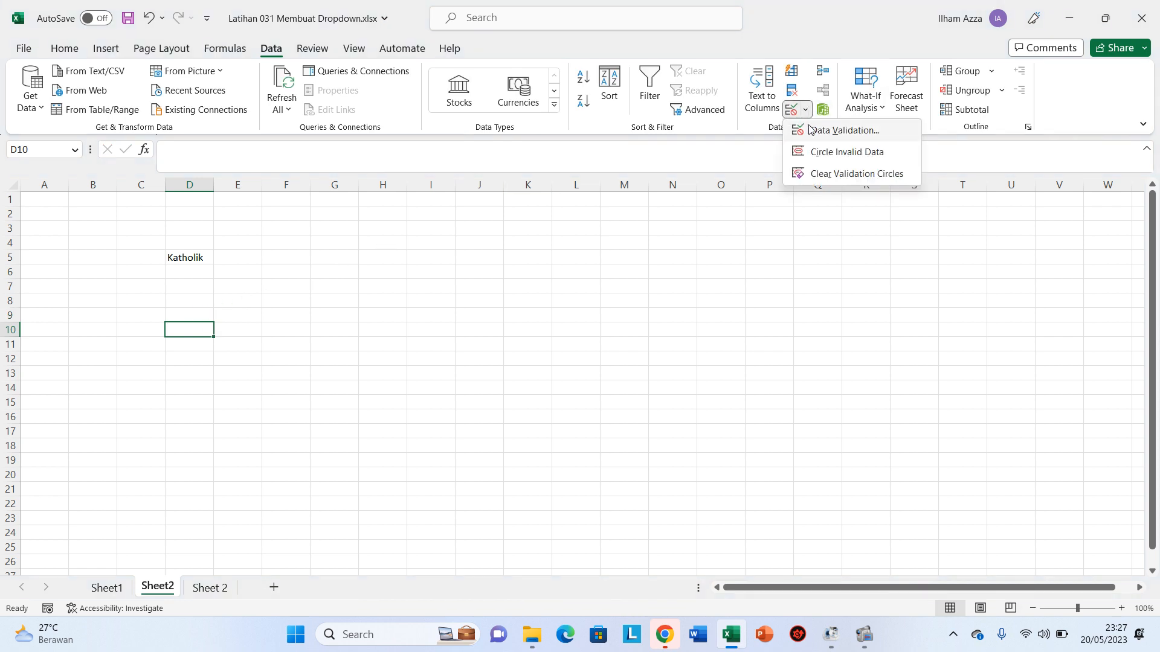
{"action": "left_click", "coordinate": [809, 130]}
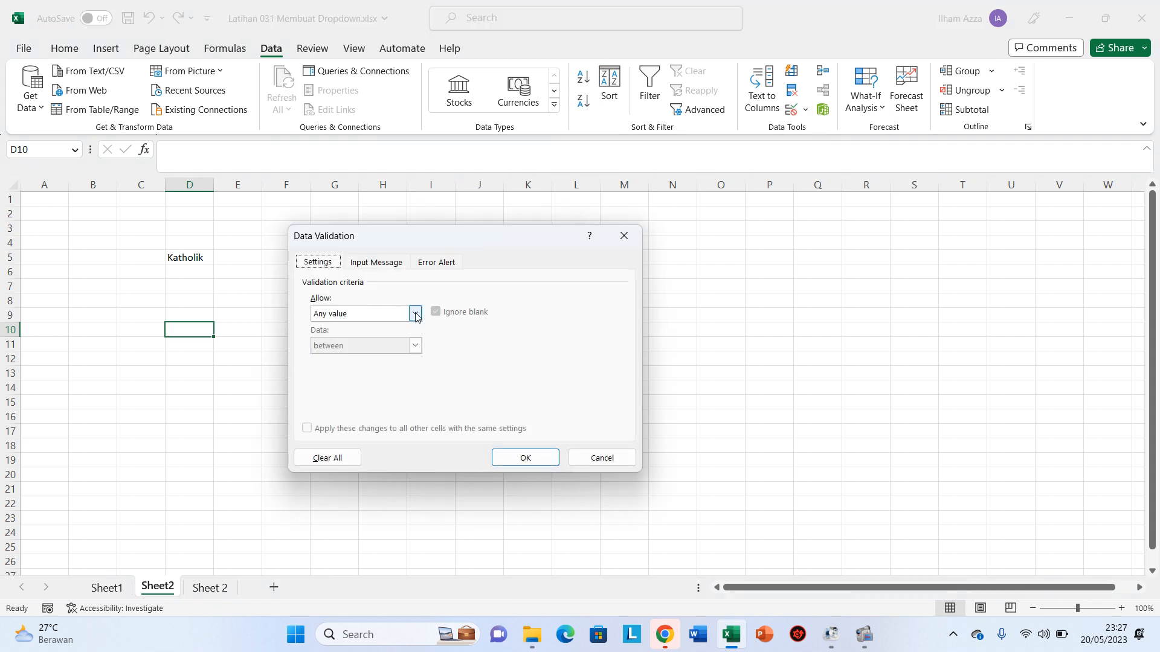
{"action": "left_click", "coordinate": [415, 314]}
{"action": "left_click", "coordinate": [387, 358]}
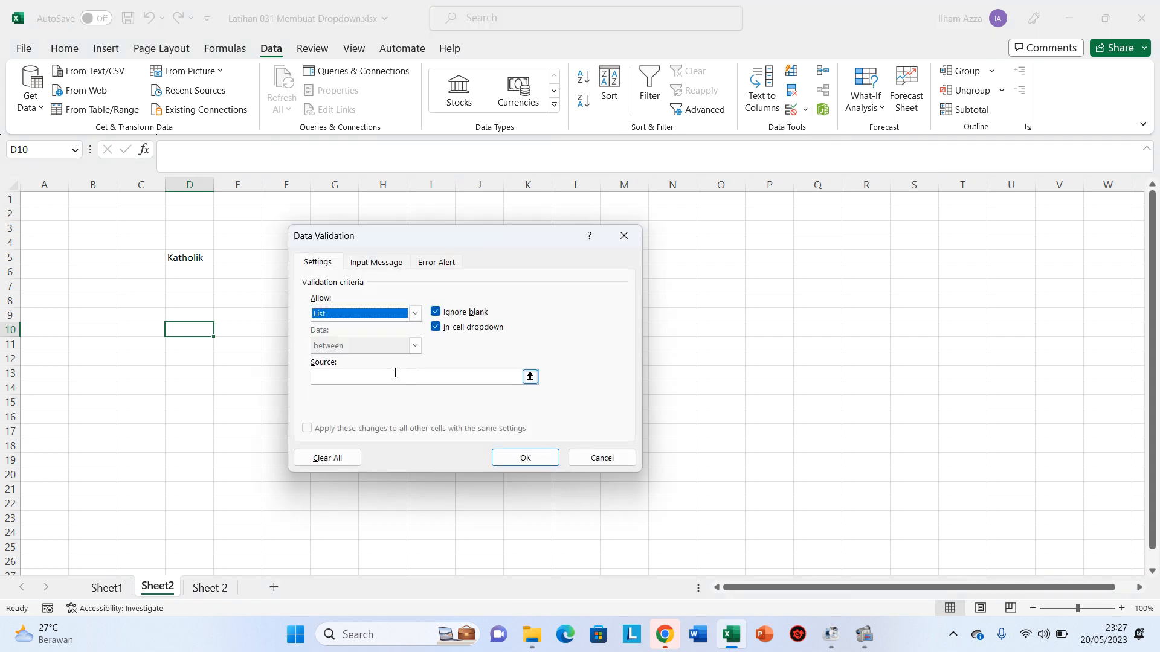
{"action": "left_click", "coordinate": [395, 378]}
{"action": "type", "text": "="}
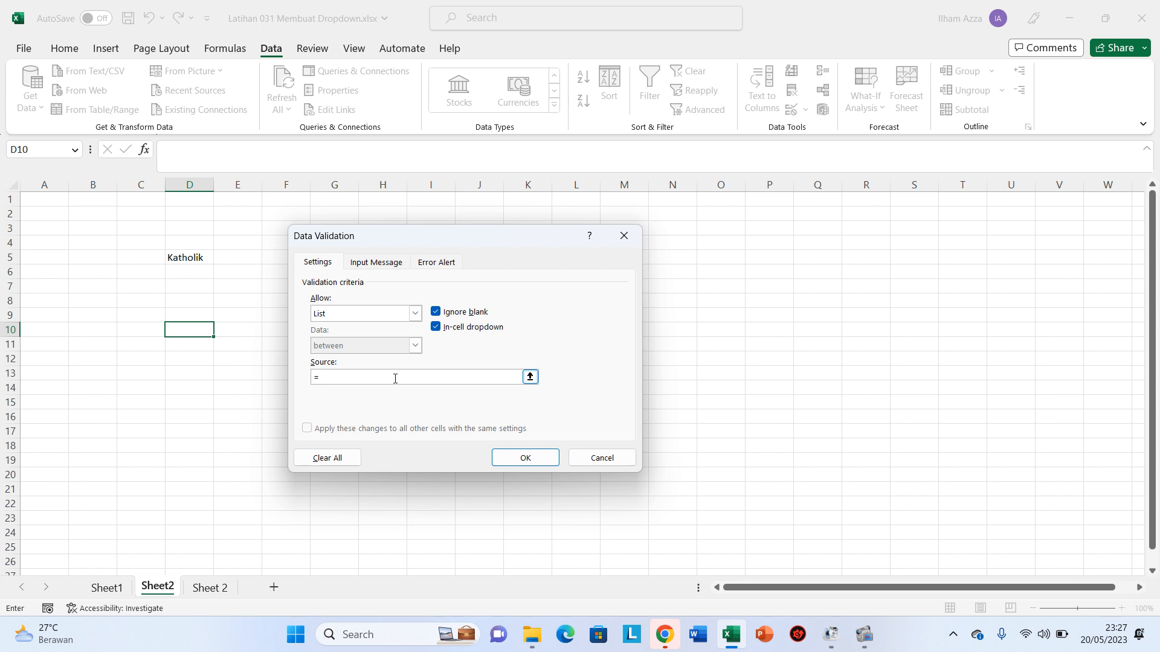
{"action": "left_click", "coordinate": [110, 588]}
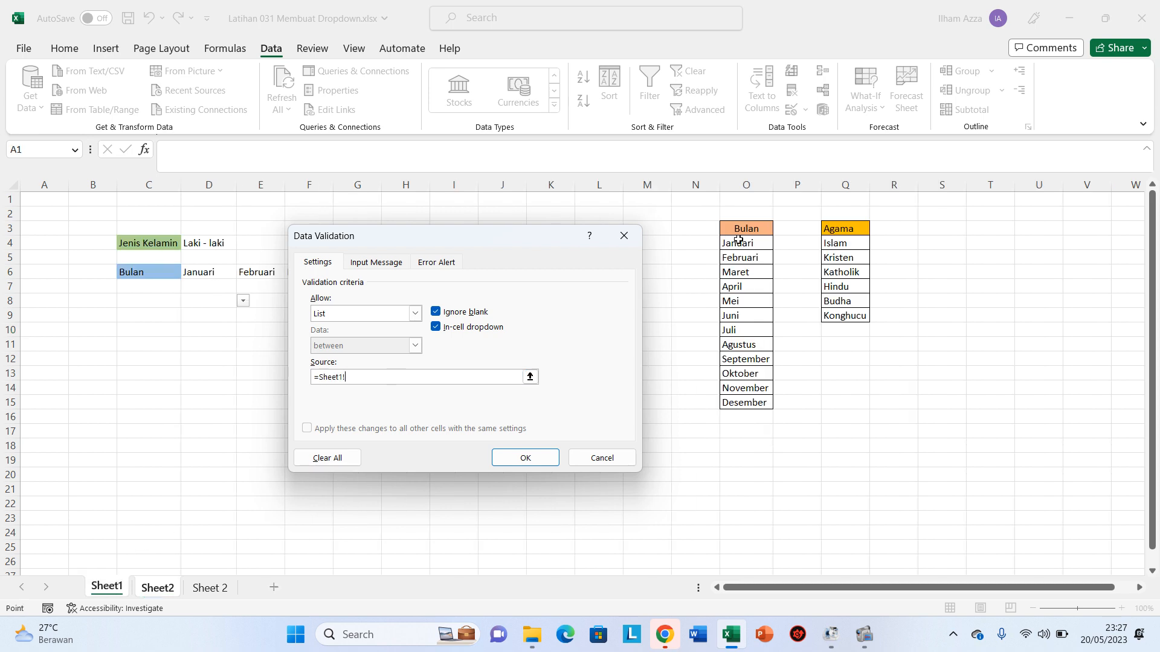
{"action": "left_click_drag", "start_coordinate": [738, 242], "coordinate": [750, 400]}
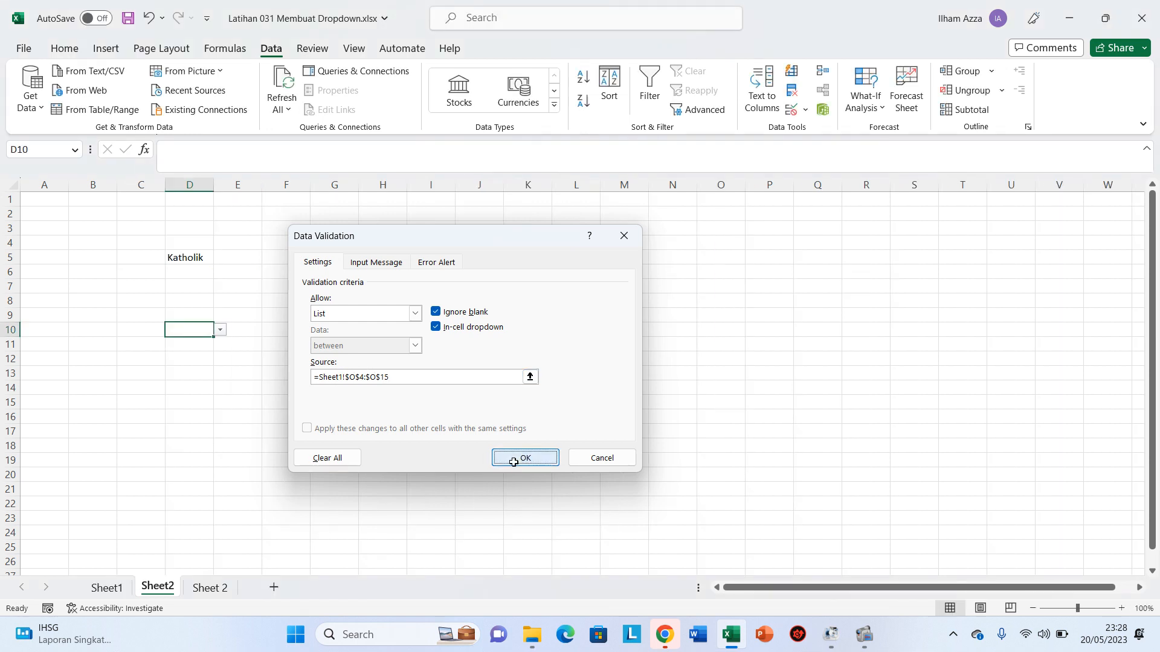
{"action": "left_click", "coordinate": [515, 460]}
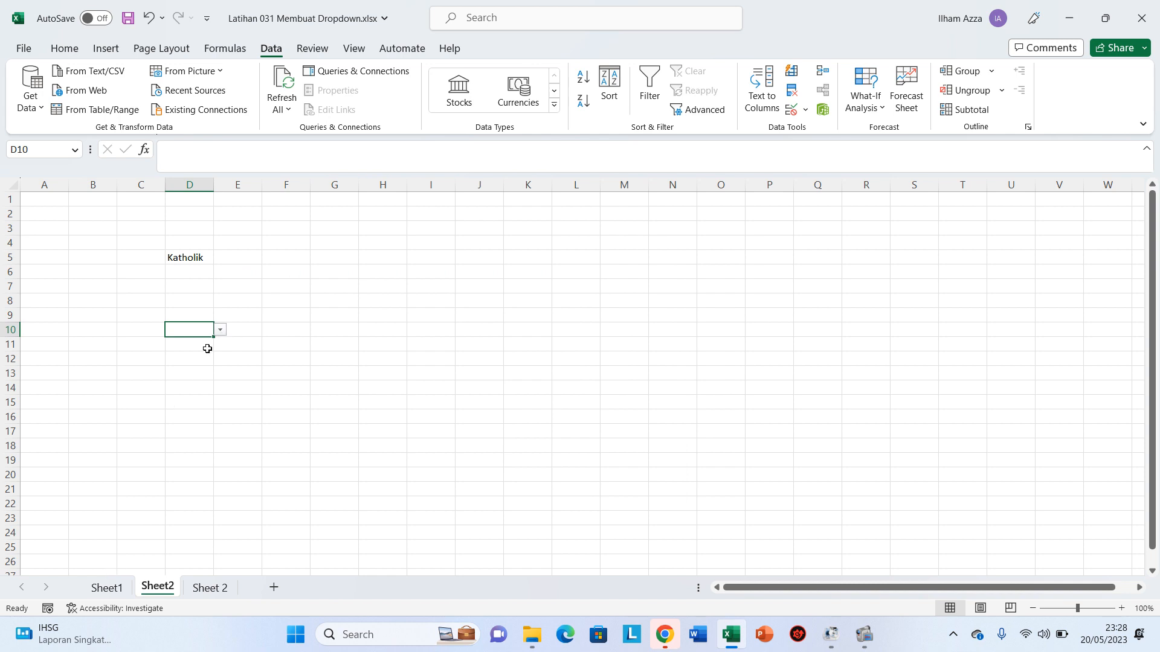
{"action": "left_click", "coordinate": [220, 331]}
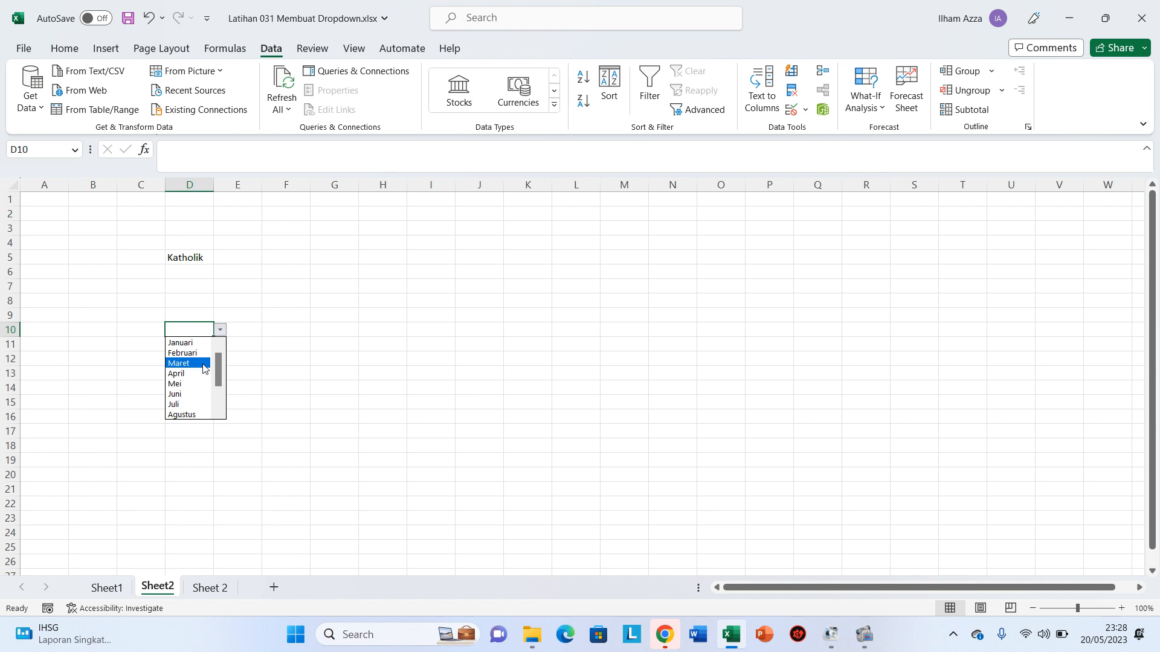
{"action": "left_click", "coordinate": [203, 362]}
Return to Sheet1 and select the religion list in Q4:Q9 to check its range name.
{"action": "left_click", "coordinate": [109, 589]}
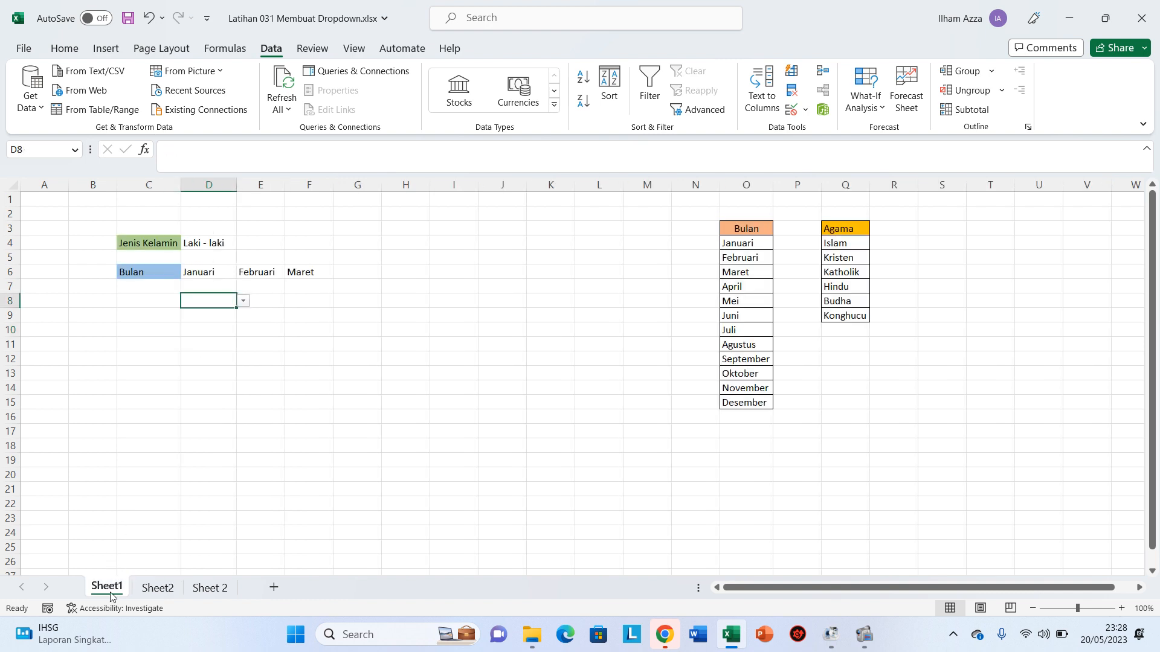
{"action": "left_click_drag", "start_coordinate": [836, 243], "coordinate": [838, 318]}
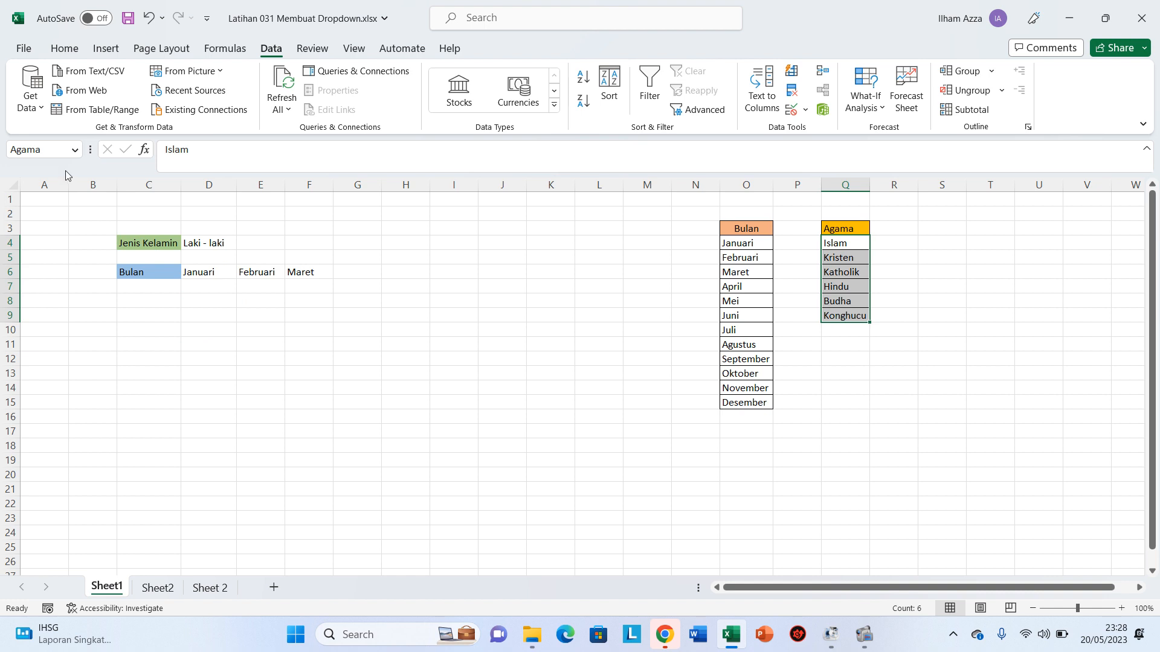
{"action": "left_click", "coordinate": [433, 341]}
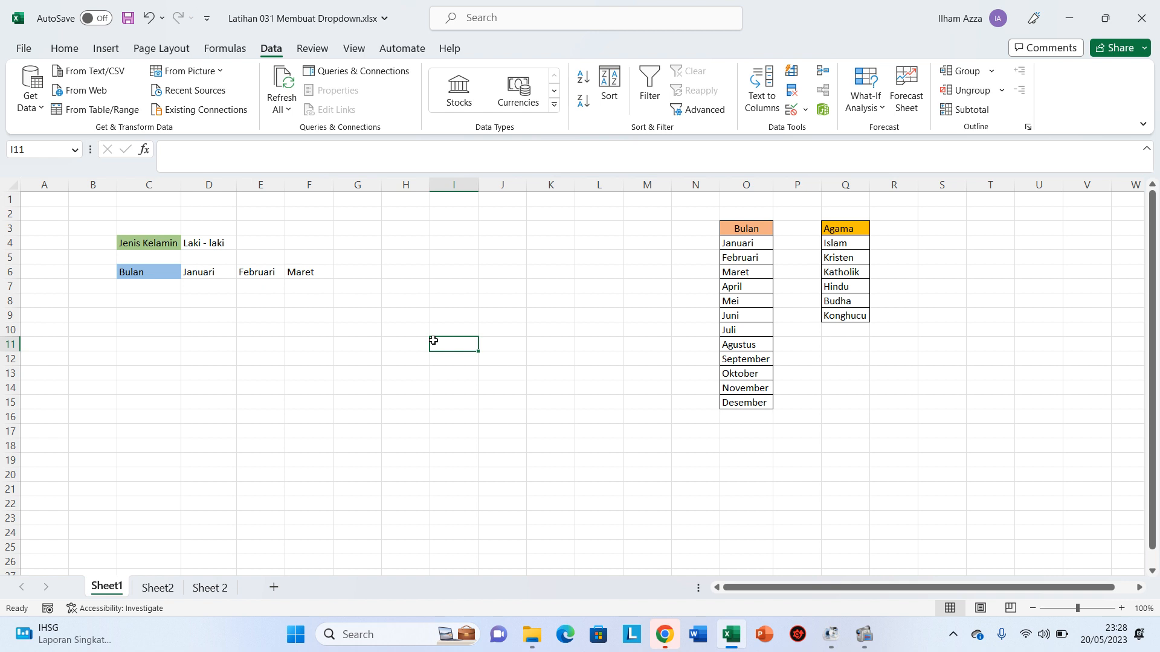
{"action": "left_click", "coordinate": [797, 110]}
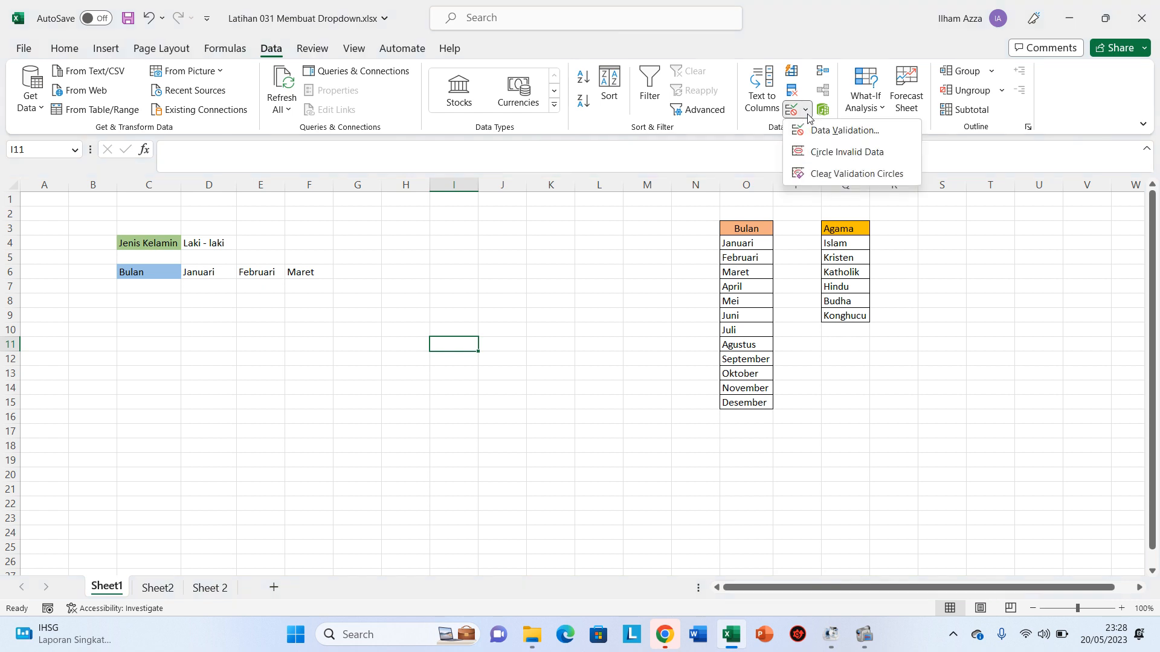
{"action": "left_click", "coordinate": [813, 132]}
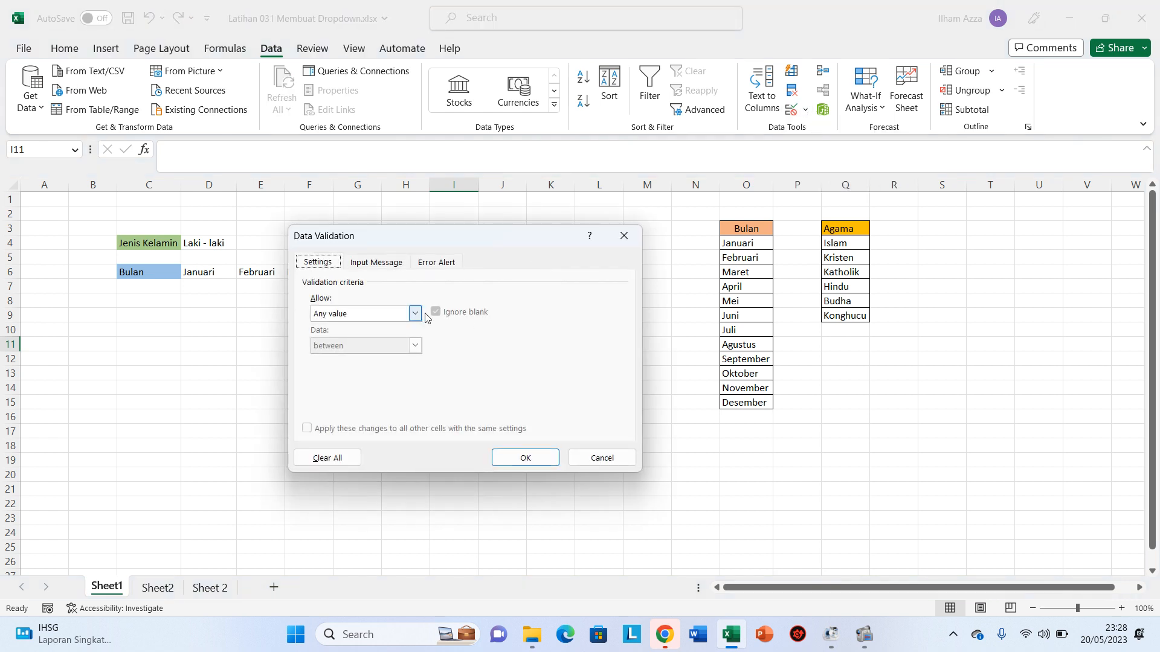
{"action": "left_click", "coordinate": [626, 240]}
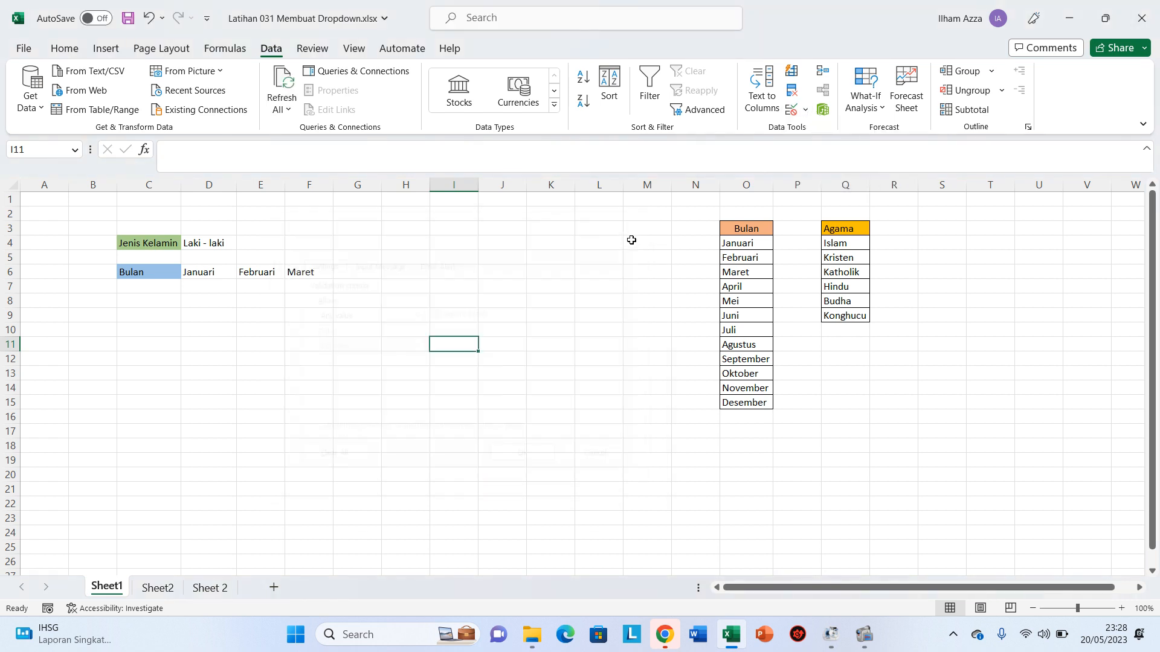